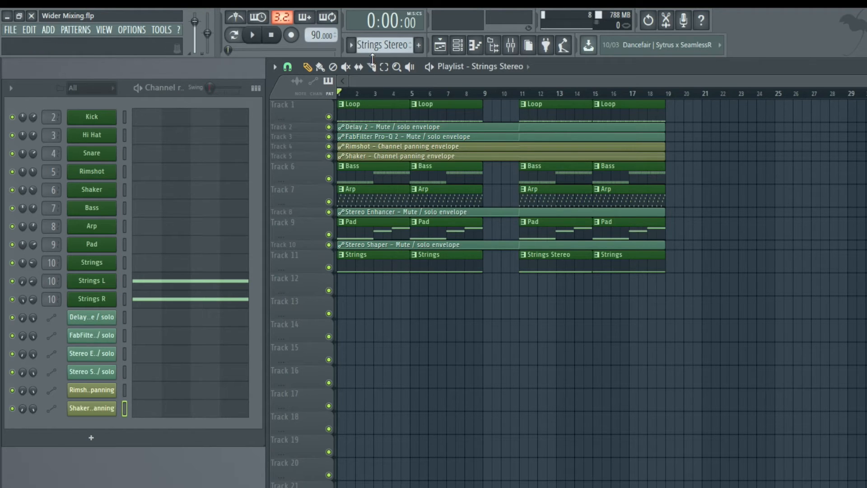
Step: Play the arrangement from the start and from bar 11 to compare the two sections, ending with playback stopped
scroll(263, 45, down, 1)
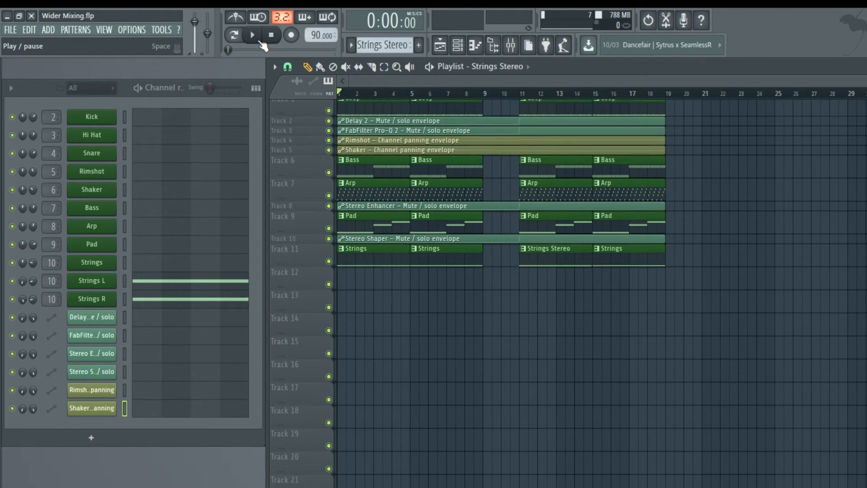
scroll(260, 42, up, 1)
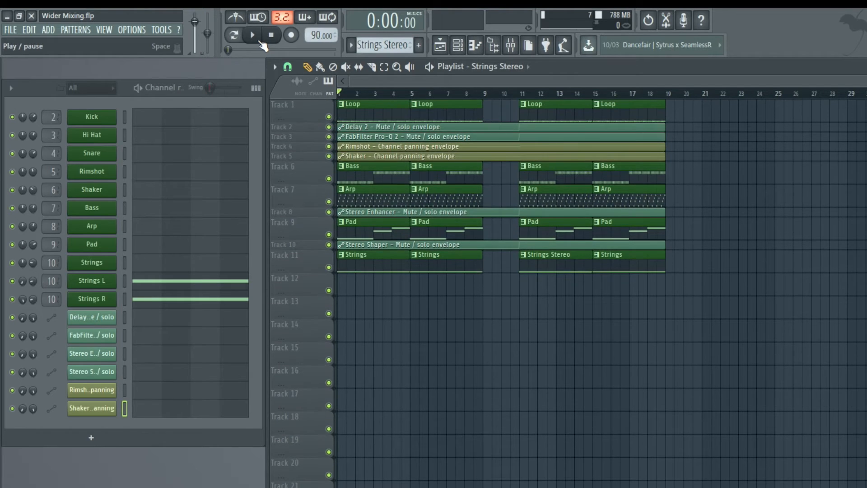
click(260, 42)
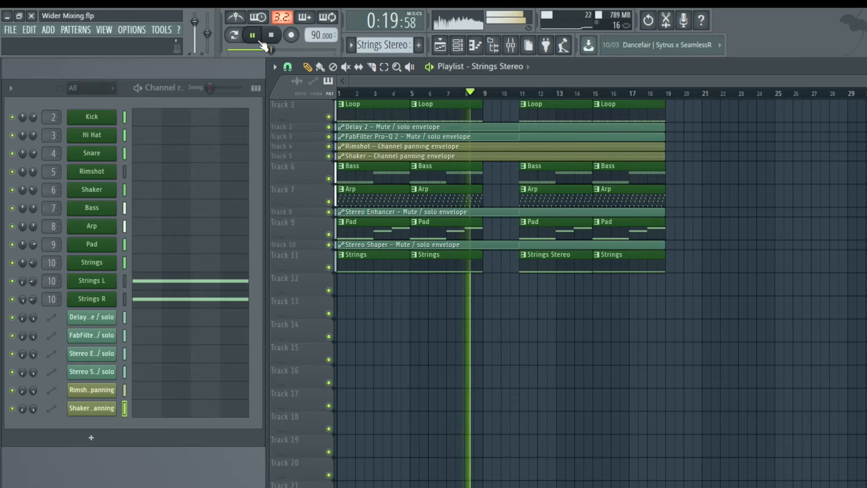
click(527, 96)
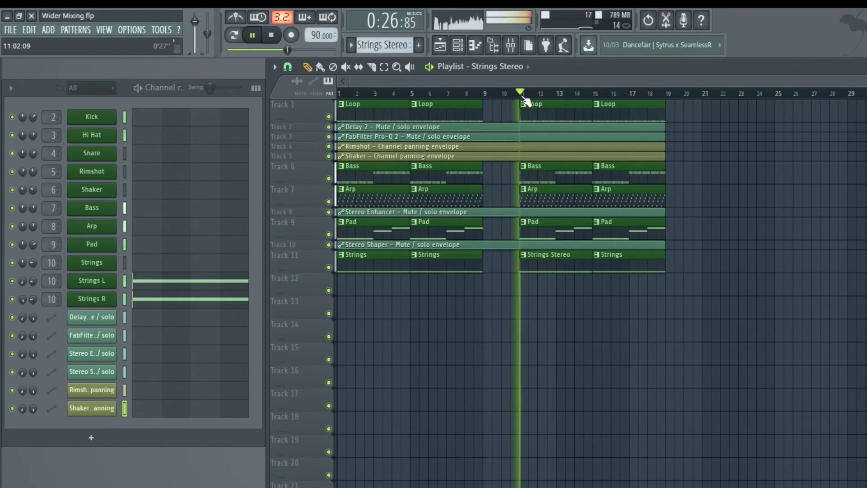
click(274, 36)
click(274, 36)
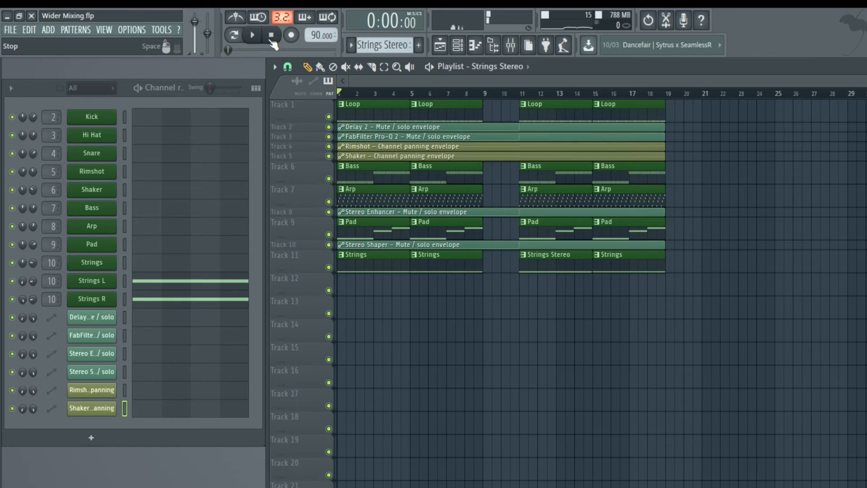
Step: Select the Loop pattern and bars 1 to 4 of the playlist, and briefly audition the drum loop
click(370, 101)
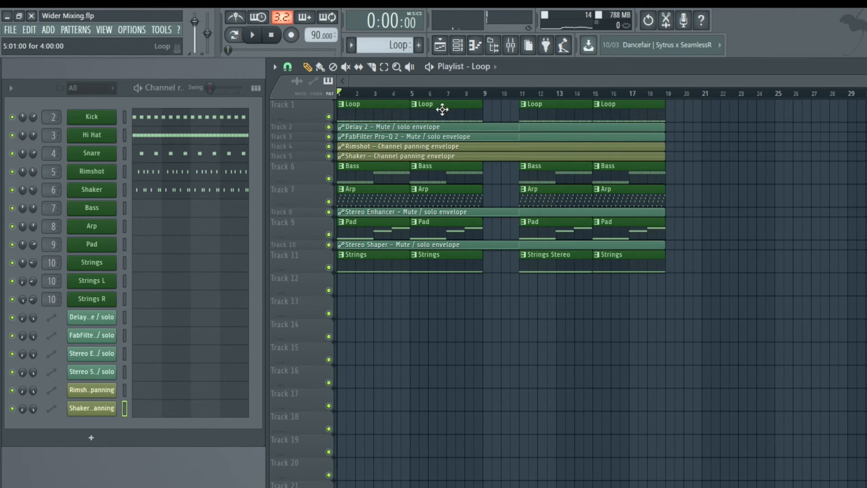
scroll(345, 118, up, 1)
scroll(345, 119, up, 1)
scroll(346, 119, up, 1)
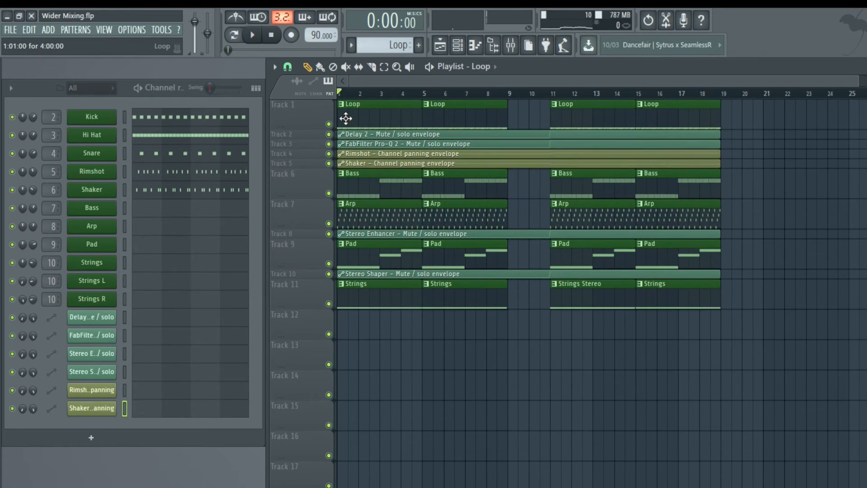
drag(345, 97, 420, 103)
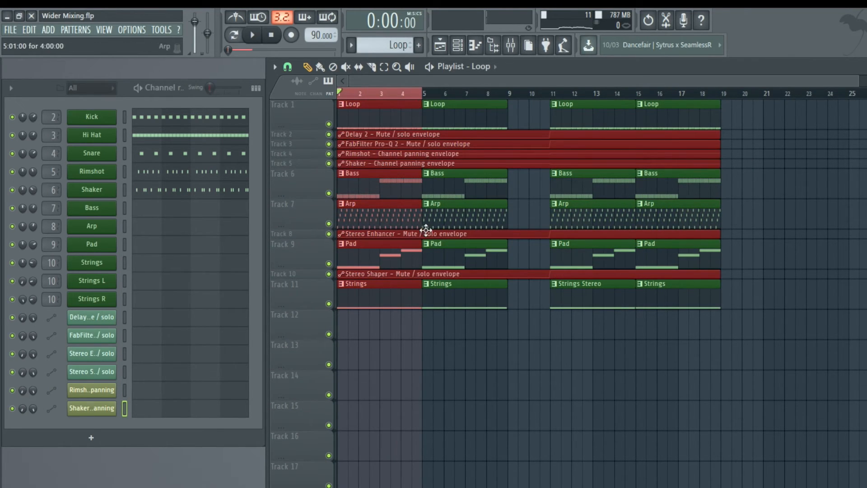
ctrl+click(458, 359)
click(252, 34)
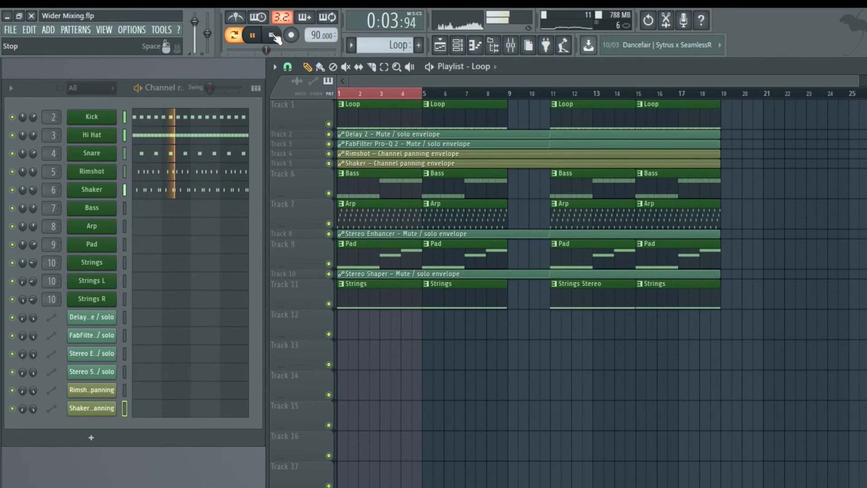
click(271, 35)
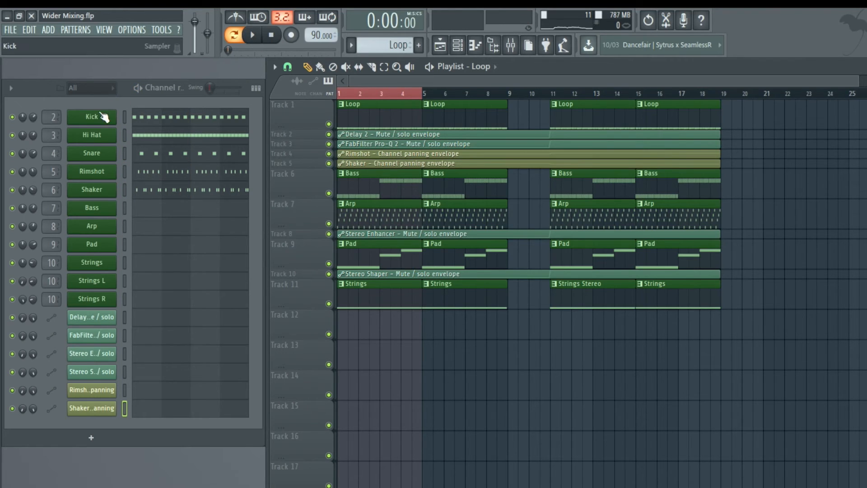
Step: Inspect the Kick channel's sampler settings, close them, and open the Hi Hat channel's settings
click(99, 118)
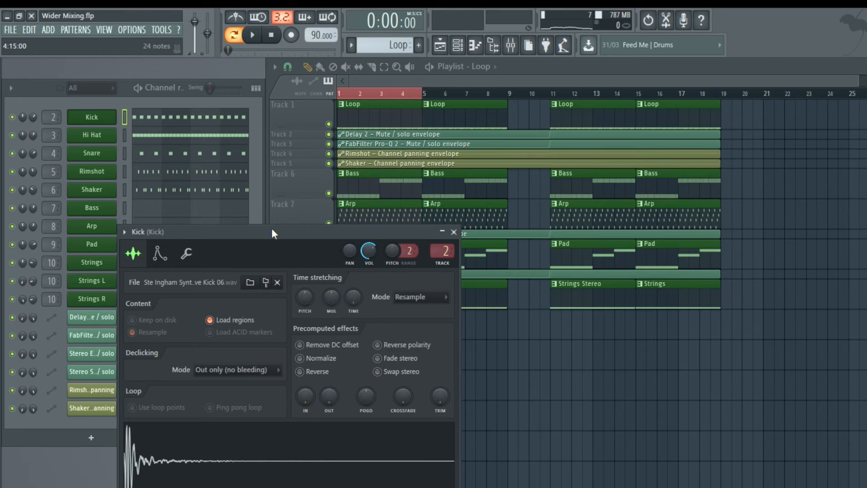
click(454, 231)
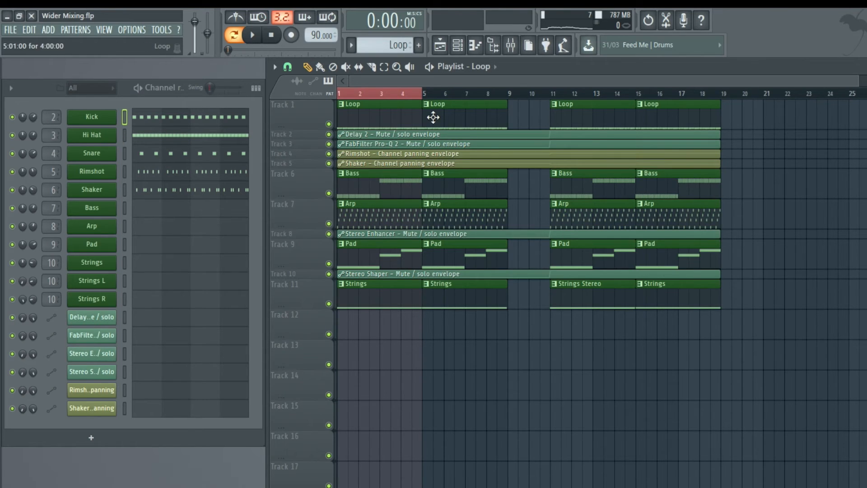
click(92, 135)
click(108, 29)
click(109, 29)
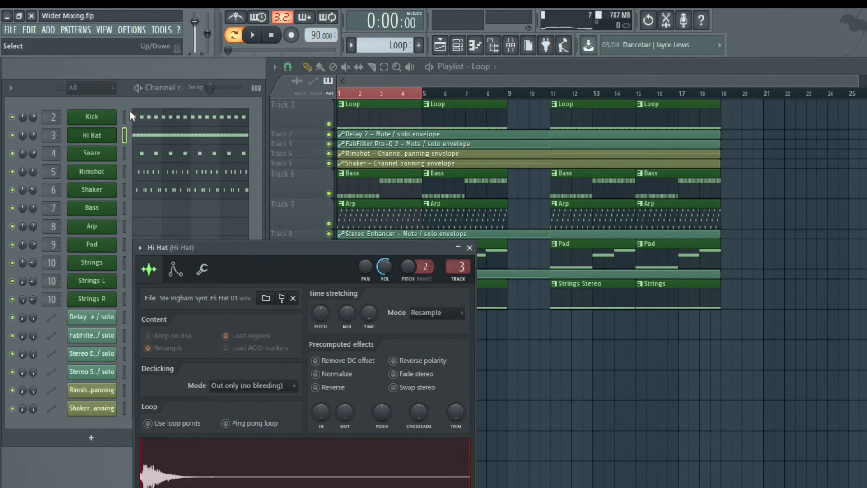
Step: Solo the Hi Hat channel and audition it near the start of the playlist
right_click(14, 135)
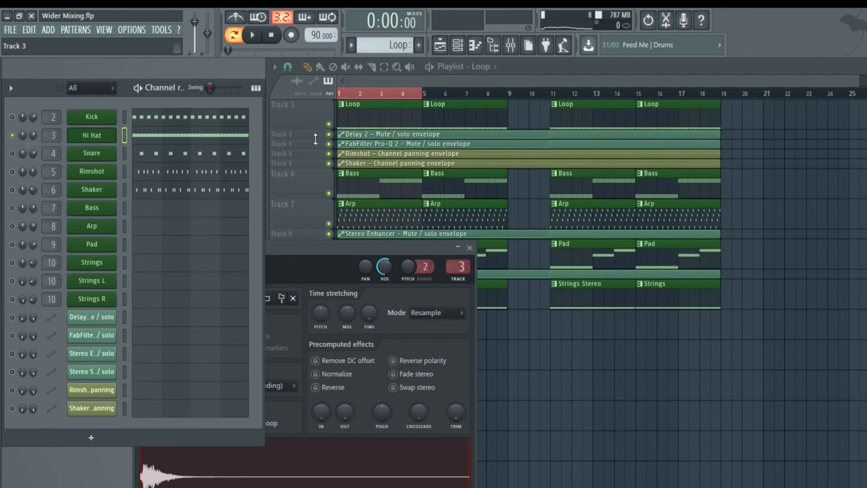
key(space)
click(348, 93)
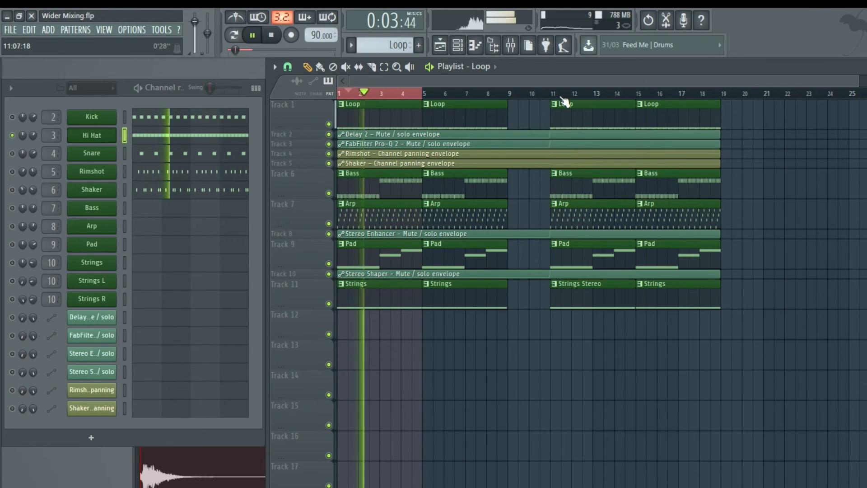
key(space)
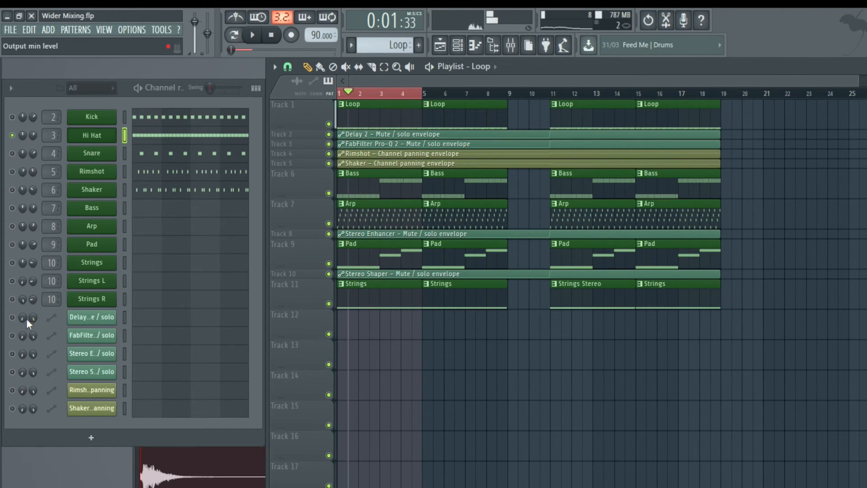
Step: Re-enable the six automation channels and compare the soloed hi hat in the opening bars and from bar 11
drag(13, 317, 13, 355)
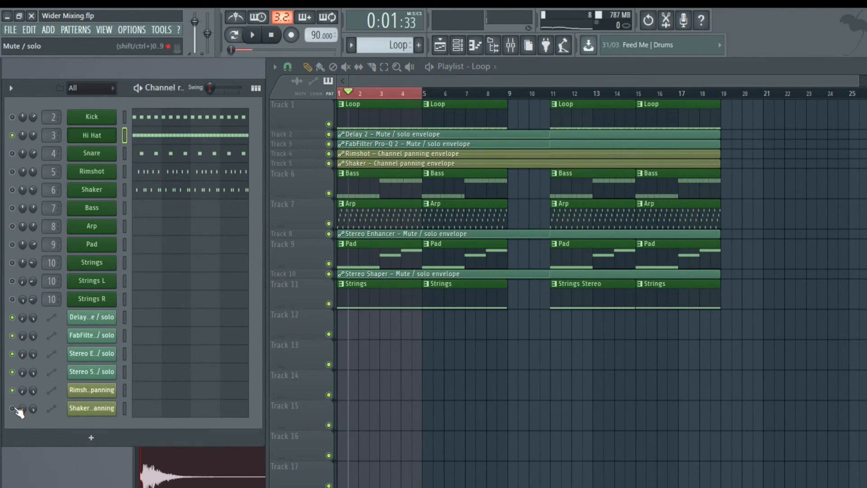
key(space)
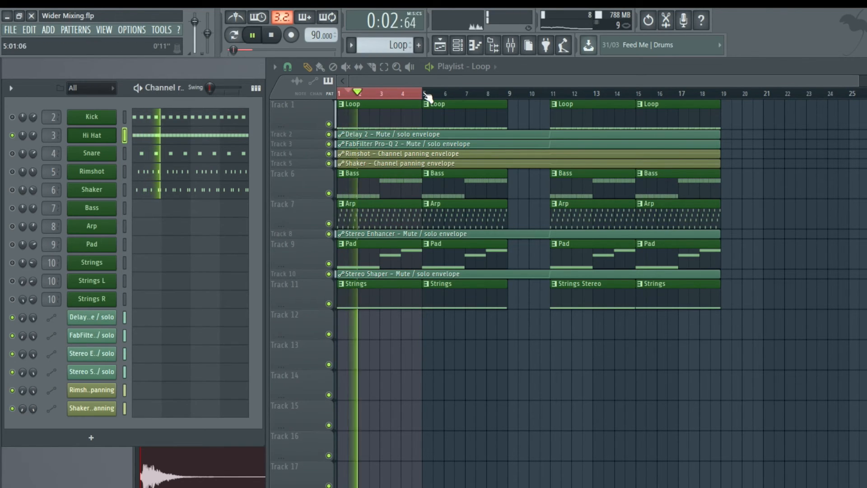
click(554, 93)
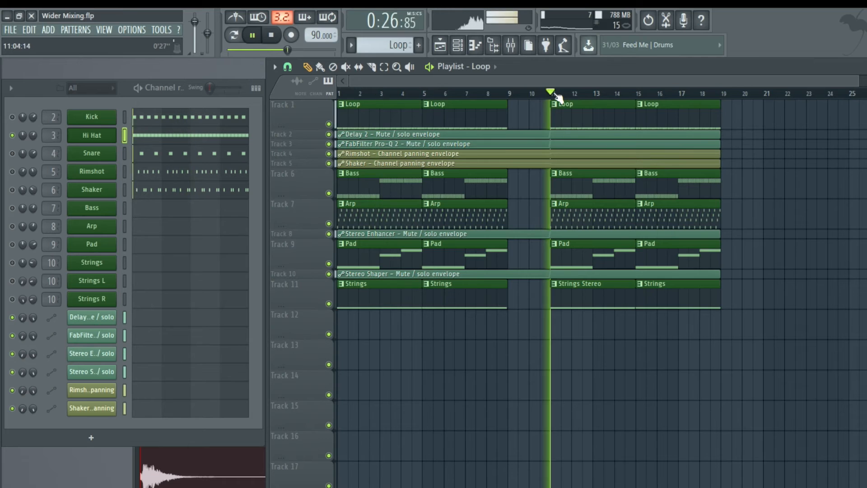
key(space)
Step: Examine the Fruity delay 2 settings on the Hi Hat mixer track, closing the plugin and mixer when done
click(106, 29)
click(118, 88)
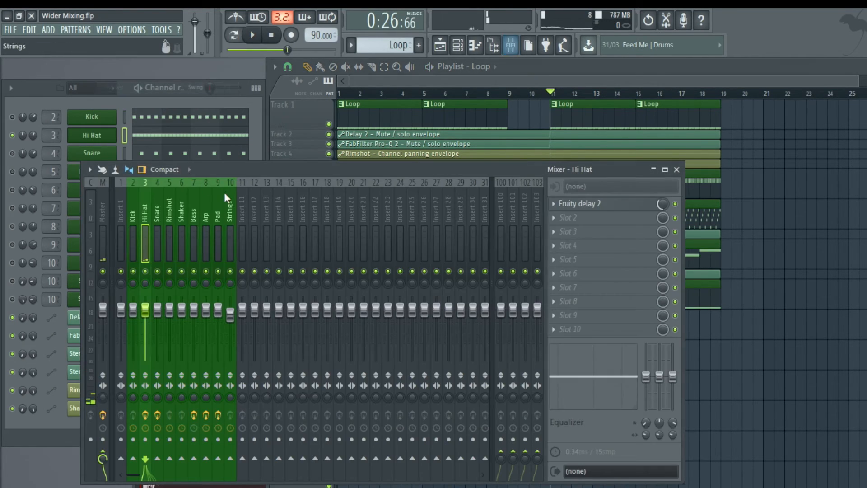
click(594, 209)
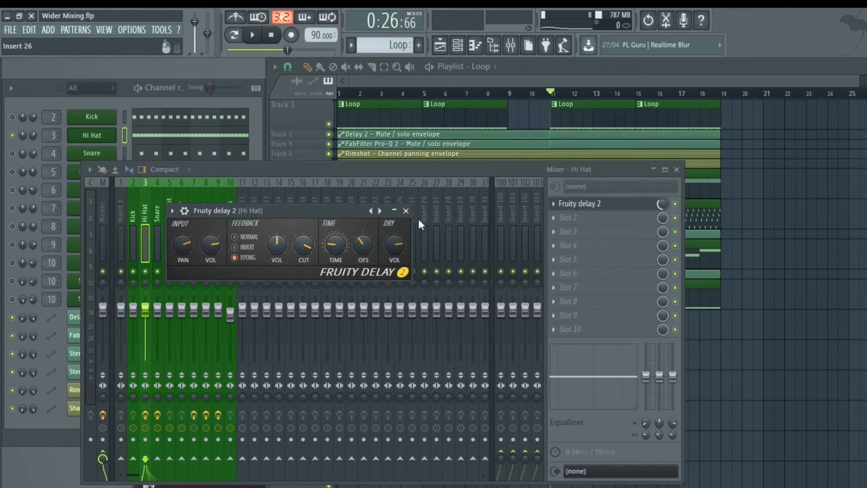
click(406, 211)
click(676, 169)
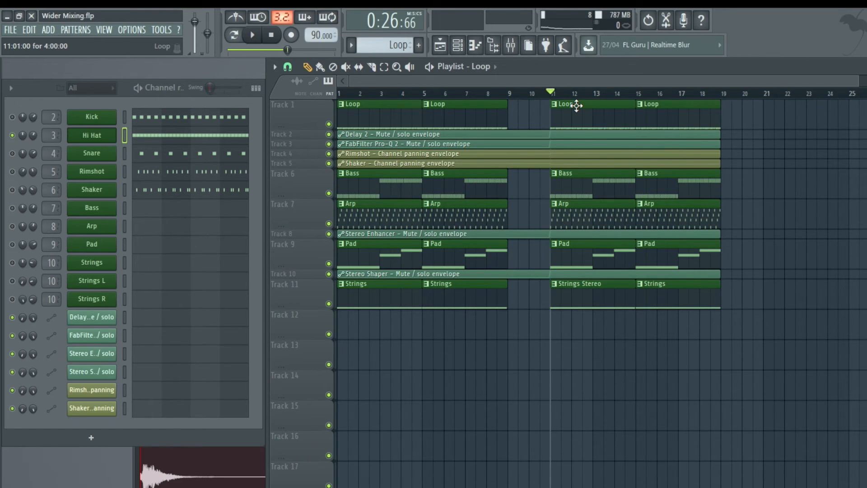
Step: Play the hi hat in the opening section and again from bar 11 to compare it without and with the delay
click(373, 93)
key(space)
click(574, 95)
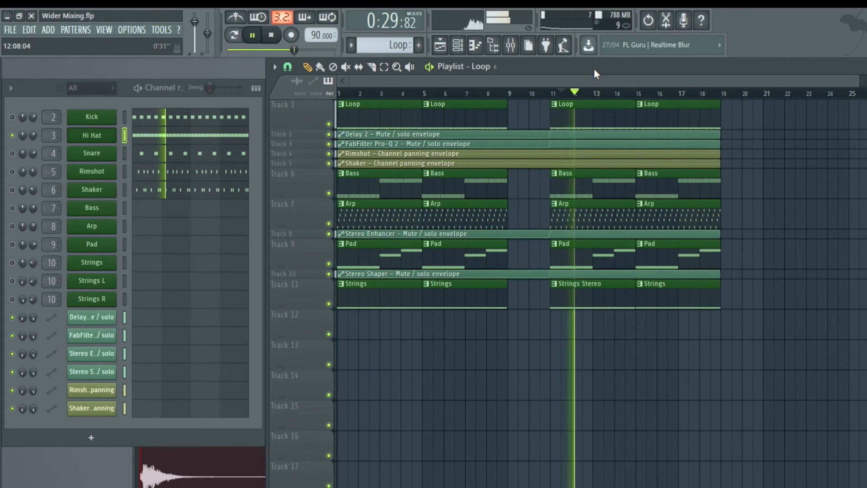
key(space)
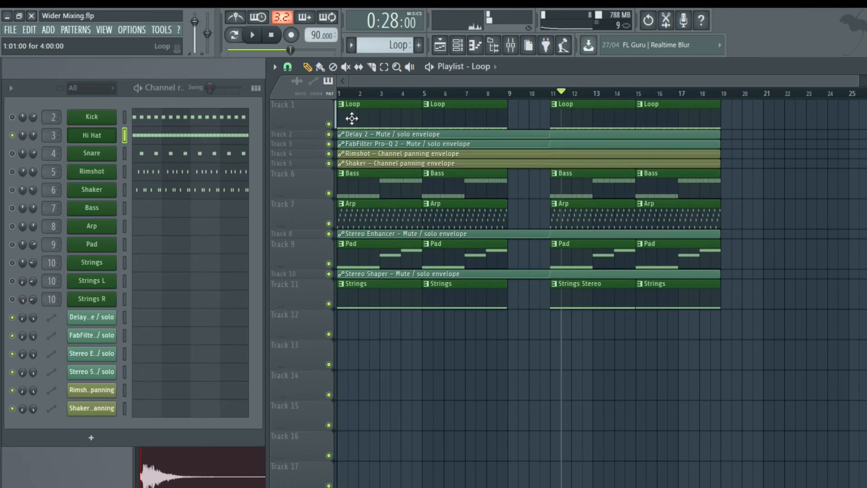
Step: Mute the Hi Hat, enable the Snare channel instead, and compare the snare from bar 3 and from bar 11
click(12, 136)
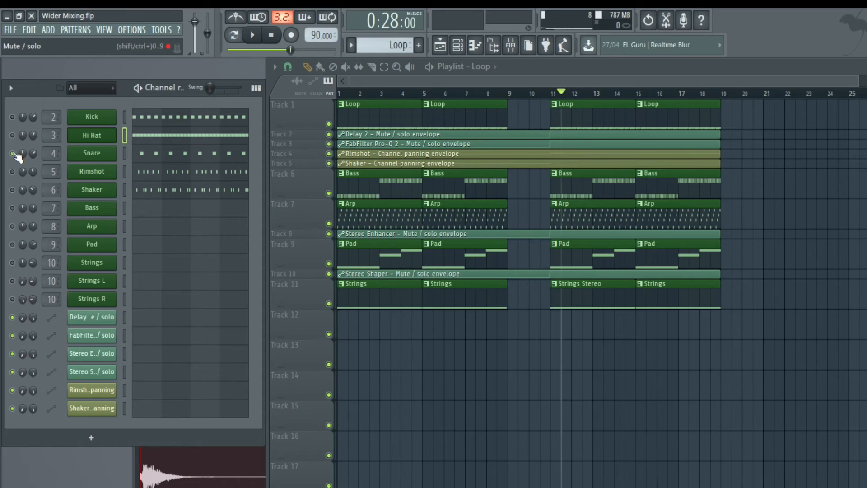
click(381, 93)
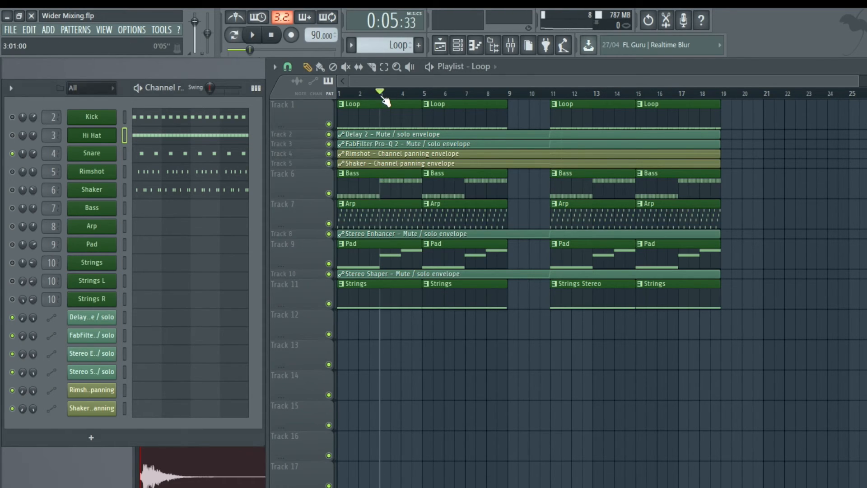
key(space)
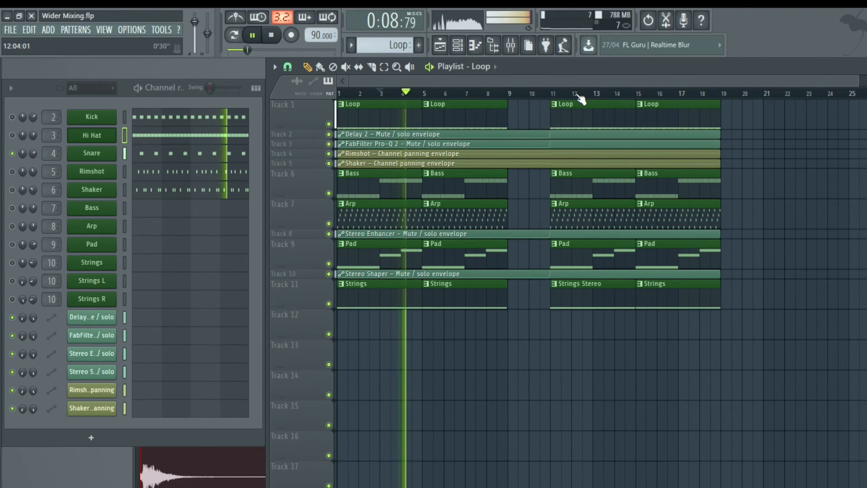
click(549, 93)
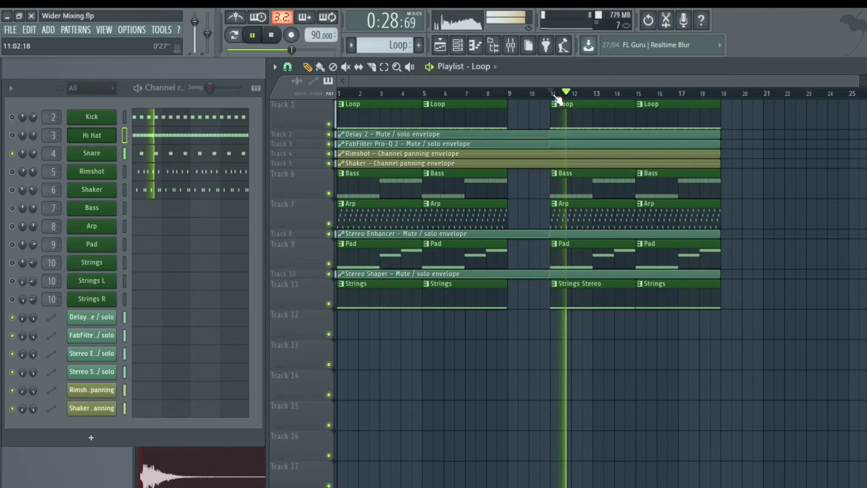
key(space)
Step: Open FabFilter Pro-Q 2 on the Snare mixer track and examine its mid/side high-shelf curve
click(110, 31)
click(122, 88)
click(158, 213)
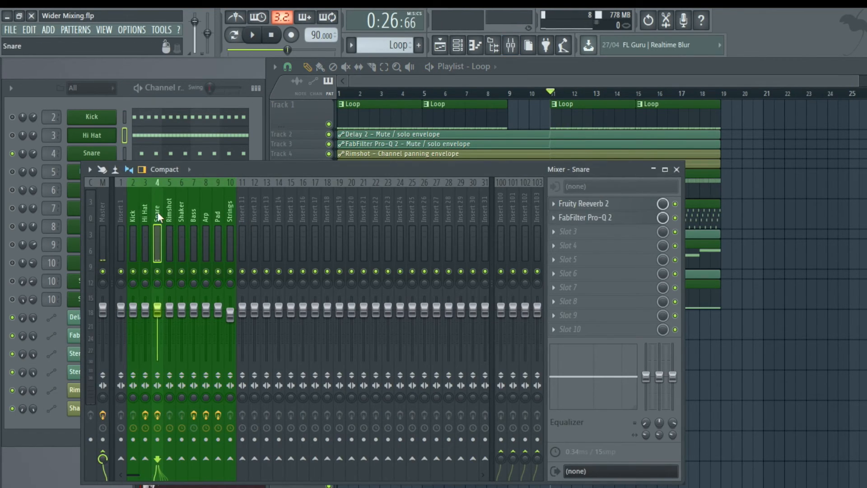
click(598, 219)
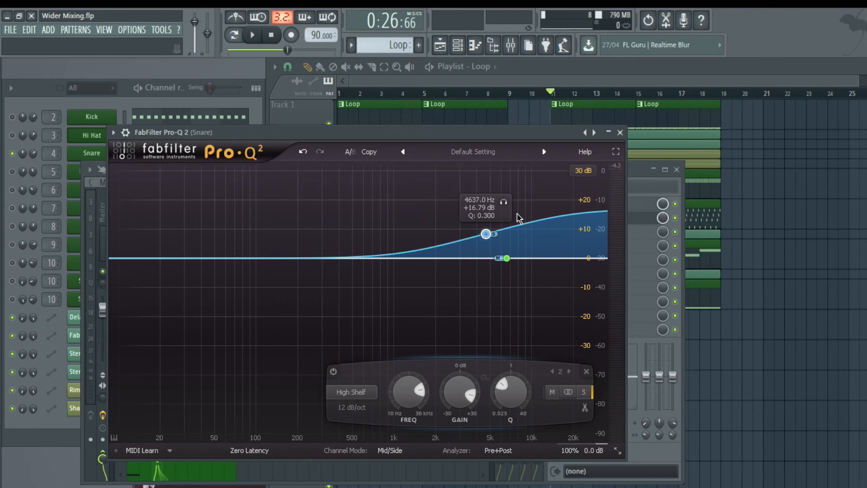
Step: Play the snare from bar 5 and from bar 11 to compare the equalizer's effect on the Pro-Q 2 analyzer
click(433, 93)
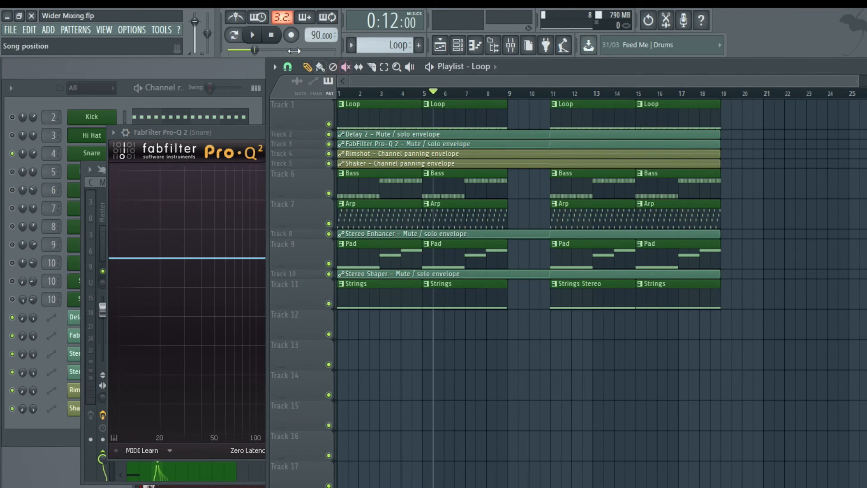
click(255, 35)
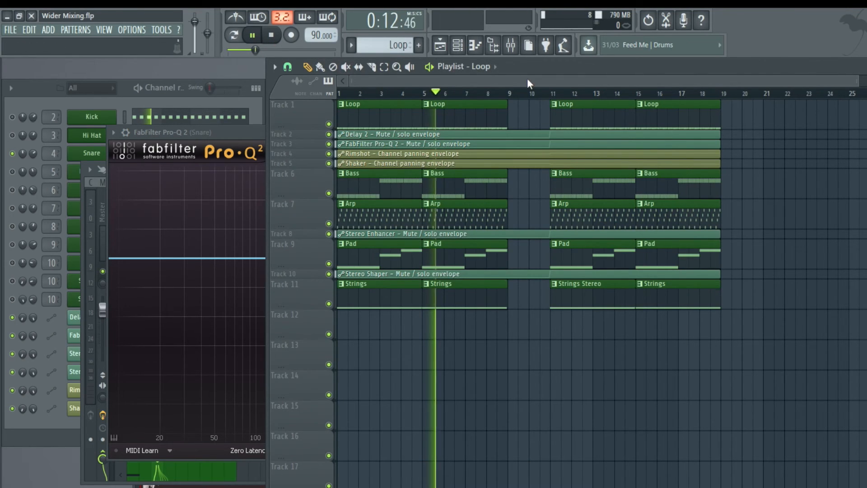
click(555, 95)
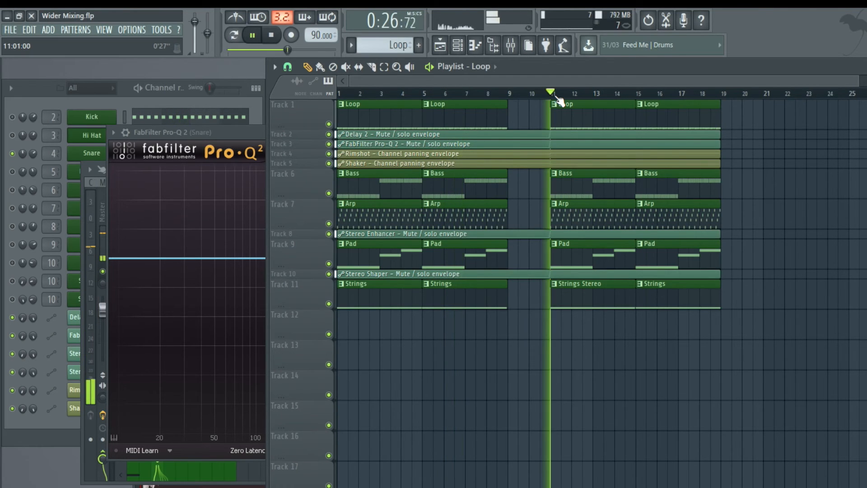
click(245, 132)
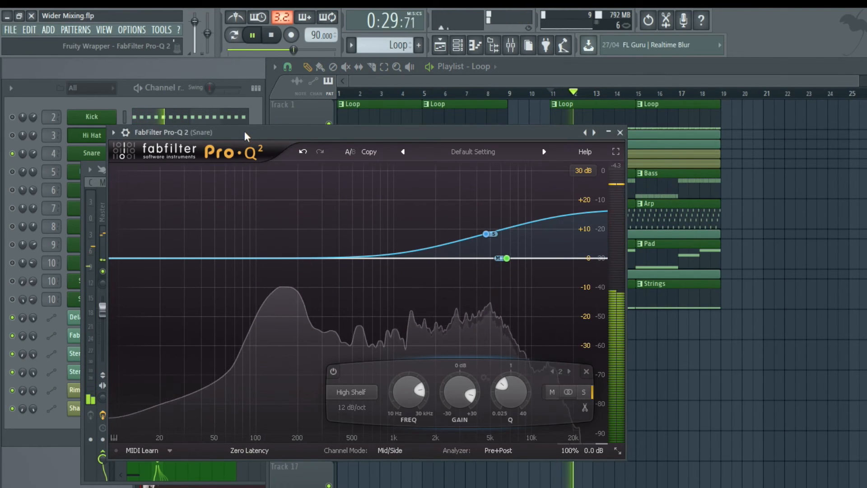
click(272, 36)
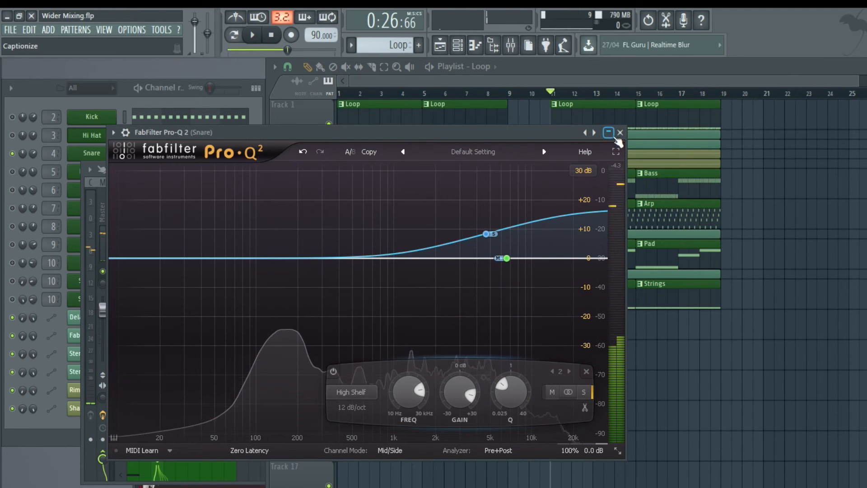
Step: Close Pro-Q 2, examine the Fruity Reeverb 2 on the Snare mixer track, and close the mixer
click(620, 132)
click(240, 162)
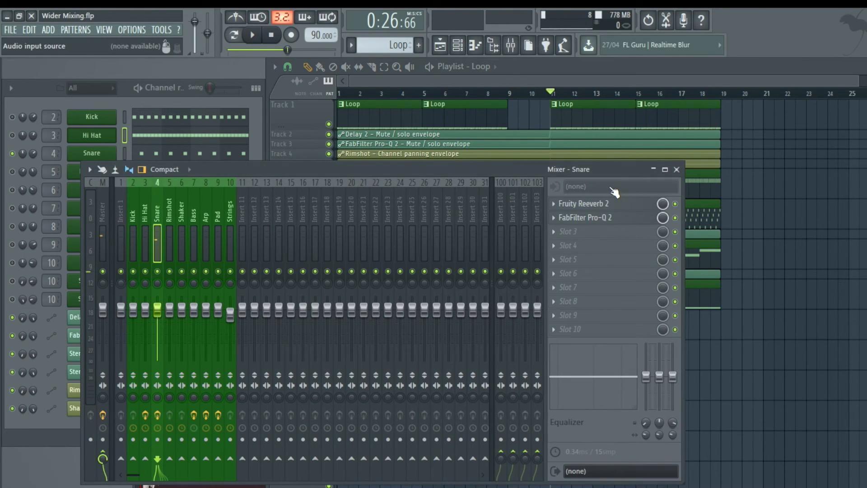
click(613, 209)
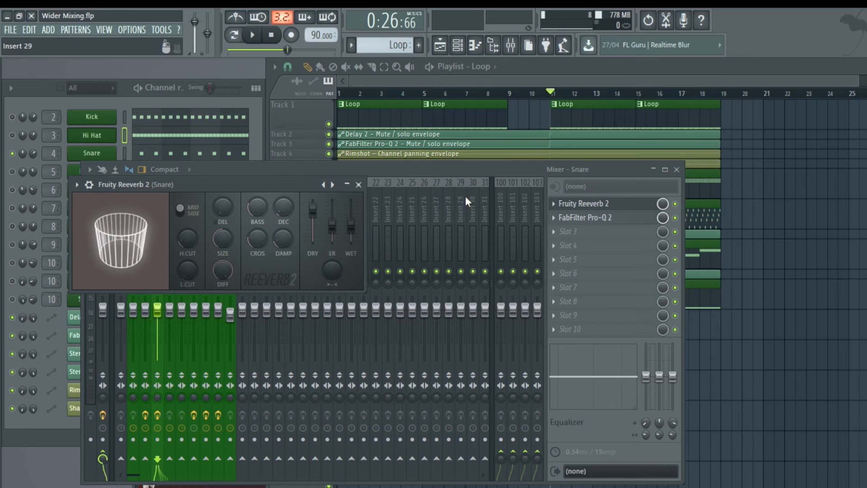
click(353, 183)
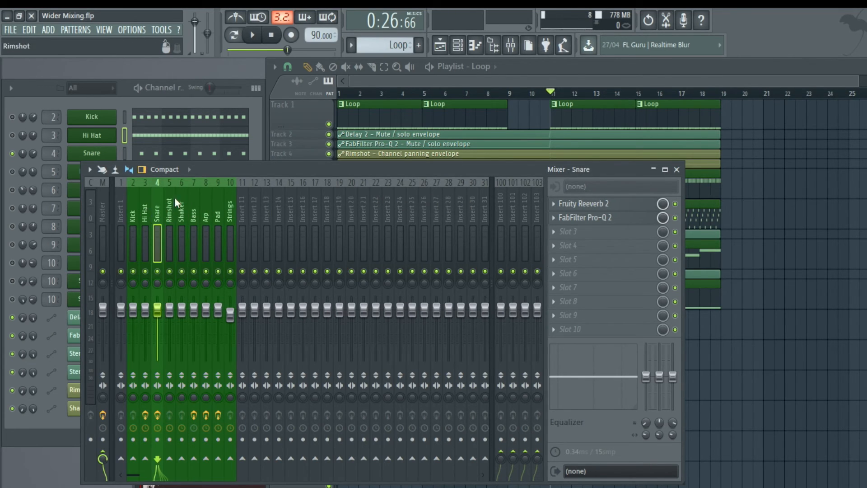
click(676, 169)
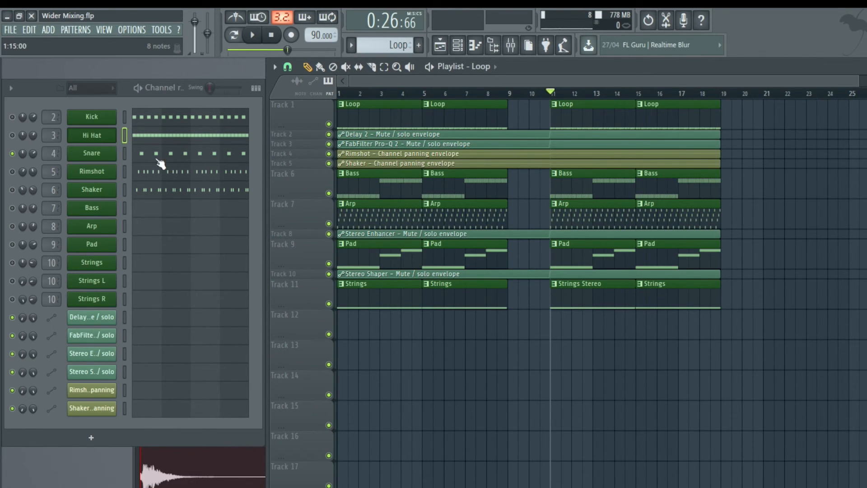
Step: Enable the Shaker with the Rimshot and play both from bar 2 and from bar 12 to compare them without and with panning
click(12, 190)
click(363, 94)
click(254, 36)
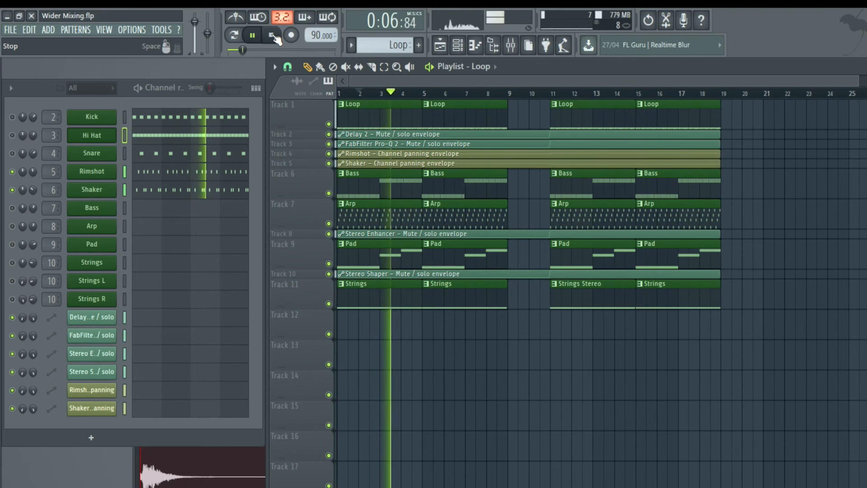
click(576, 95)
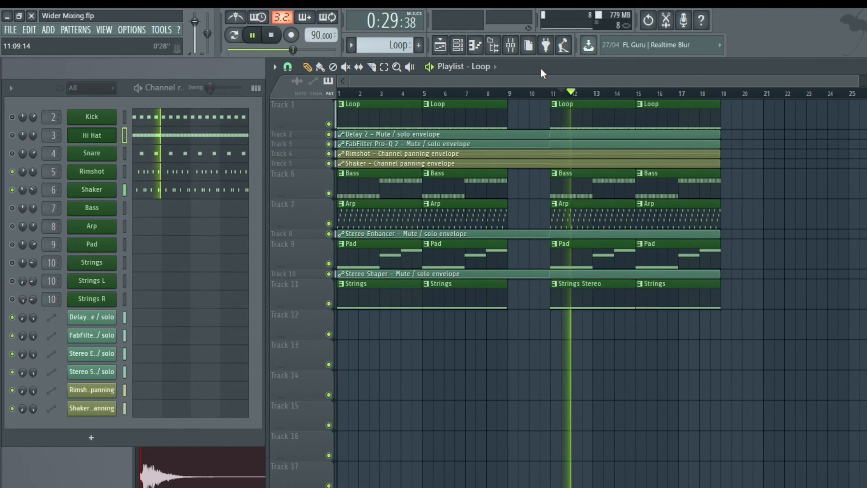
click(273, 36)
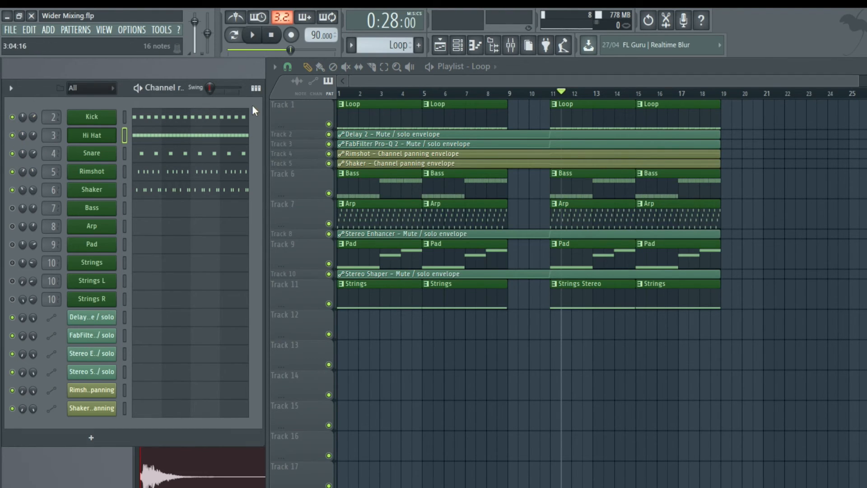
Step: Play all the drum channels together in the opening section and from bar 11 to compare the loop without and with widening
click(252, 35)
click(355, 96)
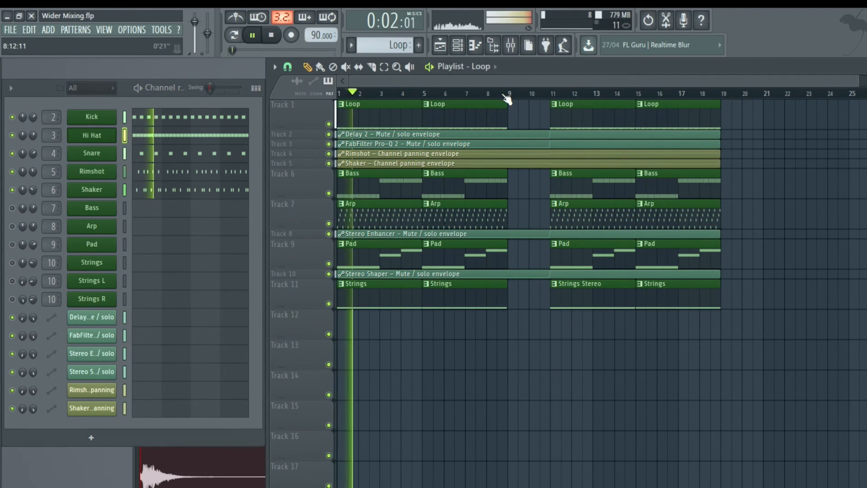
click(558, 96)
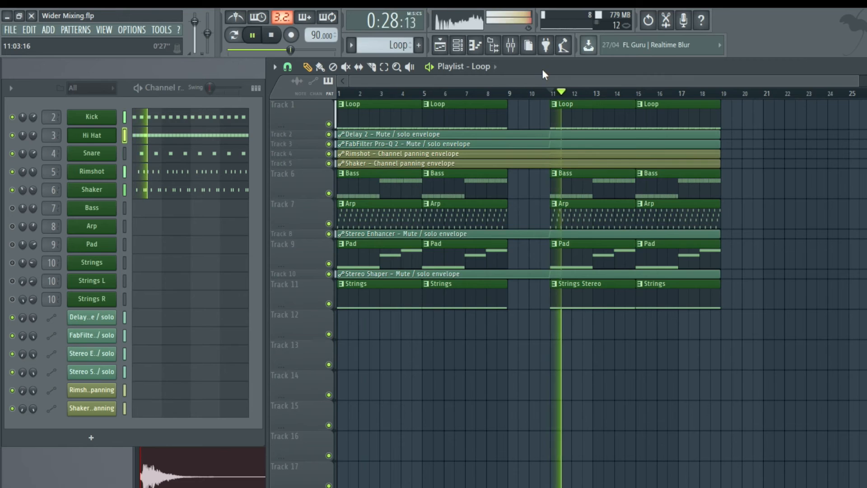
click(271, 35)
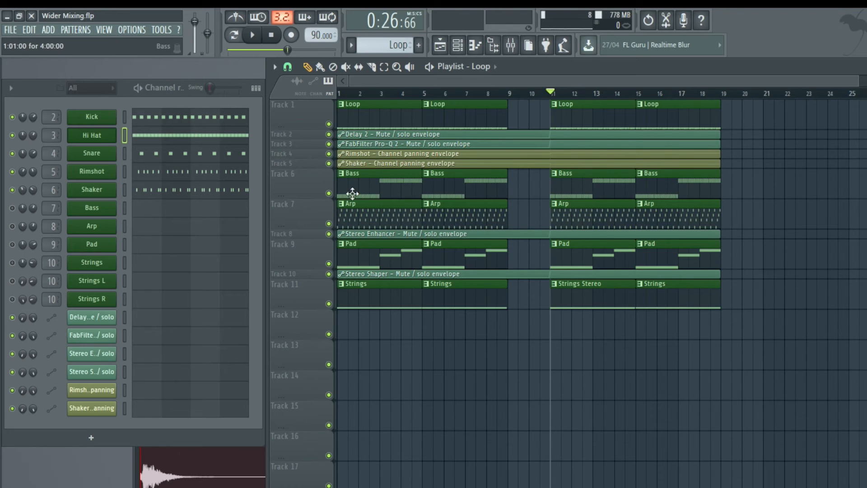
Step: Solo the Arp playlist track together with its Stereo Enhancer automation track, and select the Arp track in the mixer
right_click(329, 223)
click(329, 233)
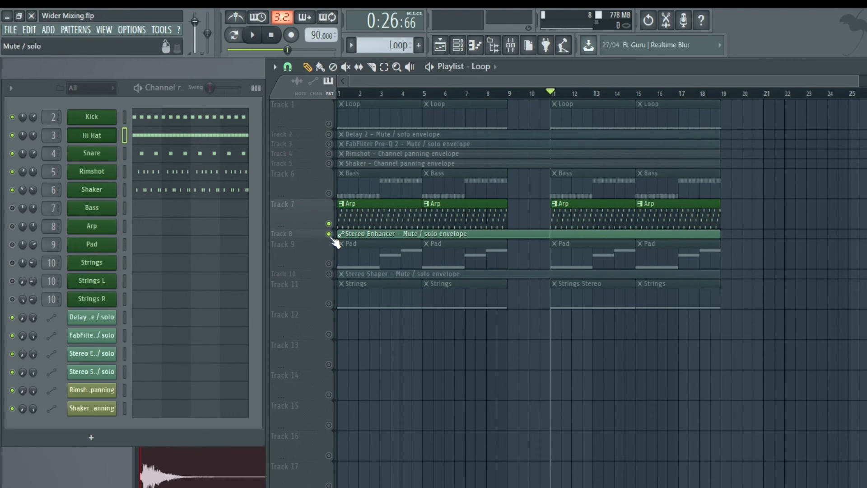
click(104, 30)
click(115, 87)
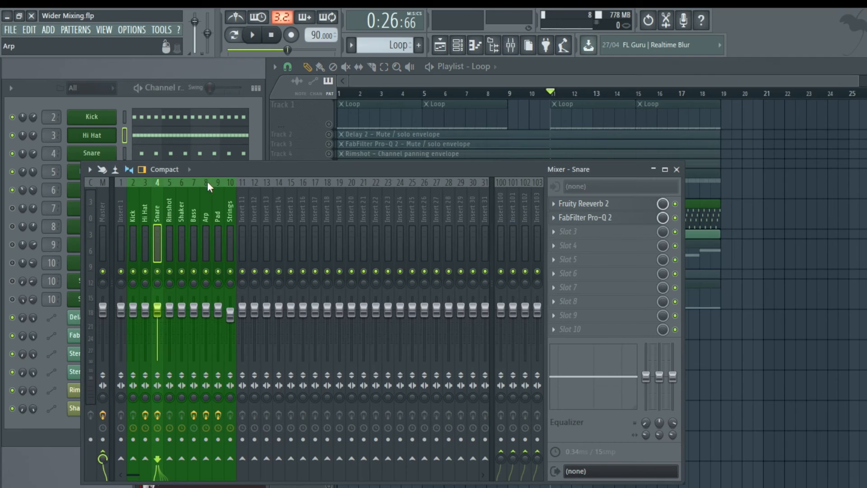
click(205, 219)
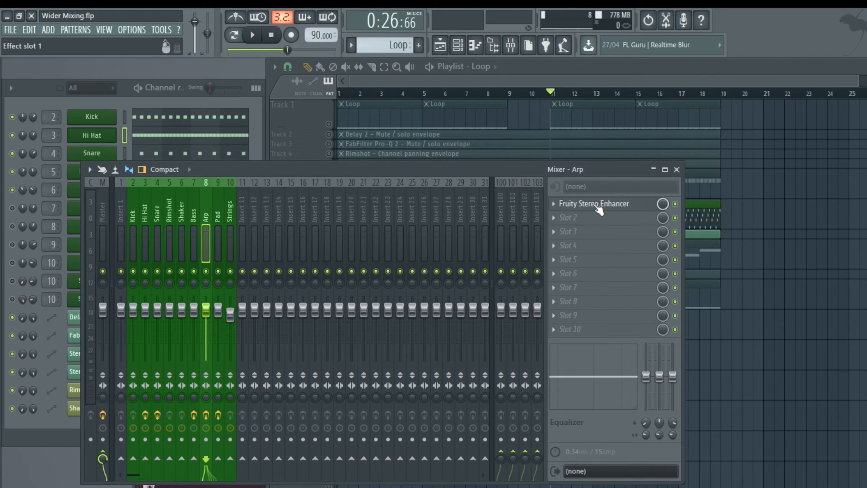
Step: Try playing the soloed arp from bar 3
click(386, 95)
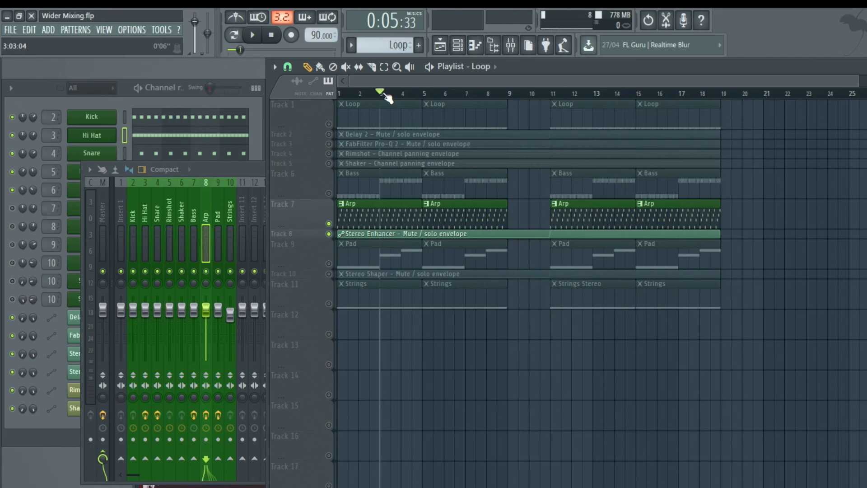
key(space)
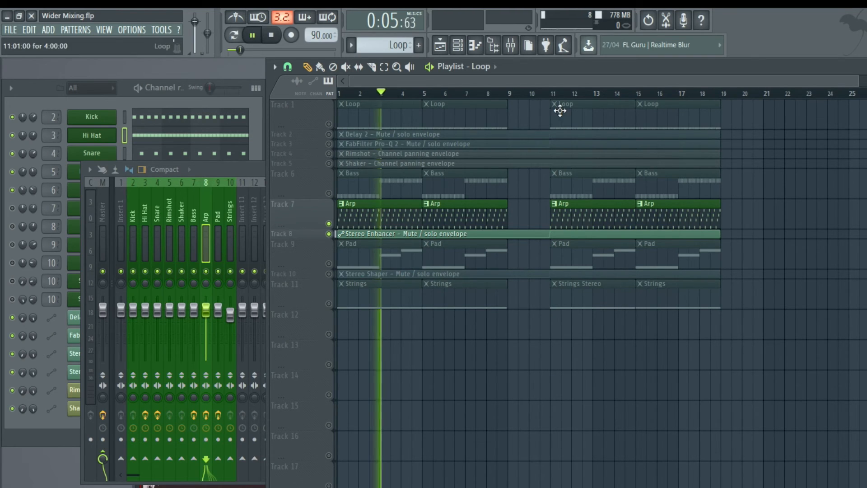
key(space)
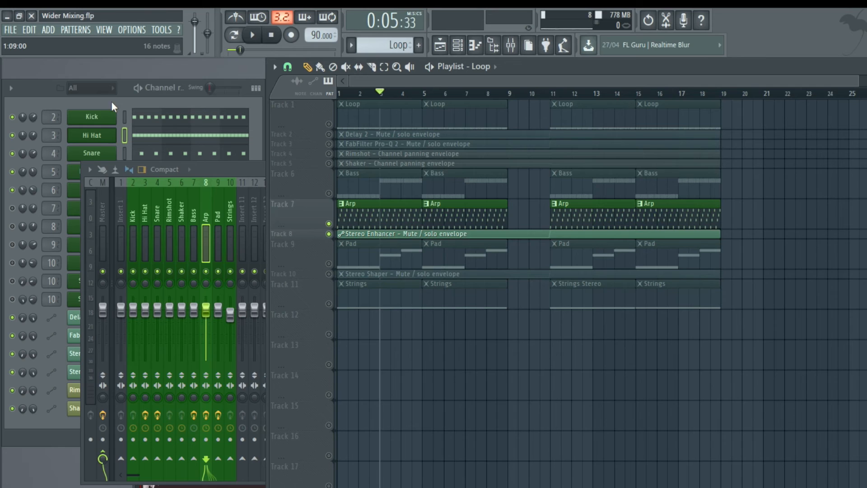
Step: Unmute all channels in the channel rack by toggling the Shaker's solo state
click(112, 102)
key(alt+F8)
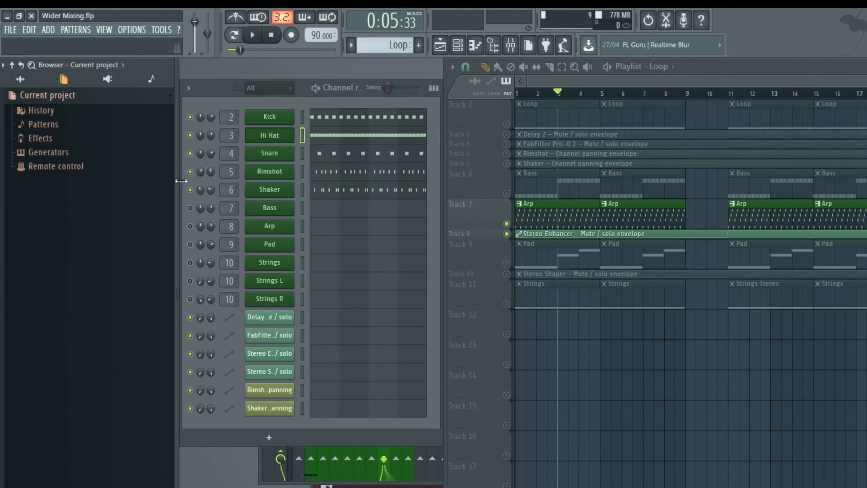
right_click(11, 190)
click(16, 194)
right_click(13, 190)
click(23, 195)
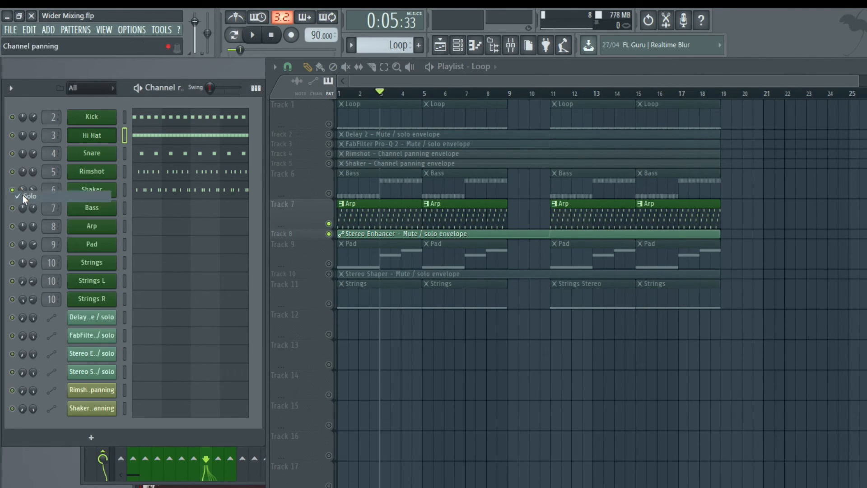
Step: Play the arp from bar 3 and from bar 11 to compare it without and with the Stereo Enhancer
key(space)
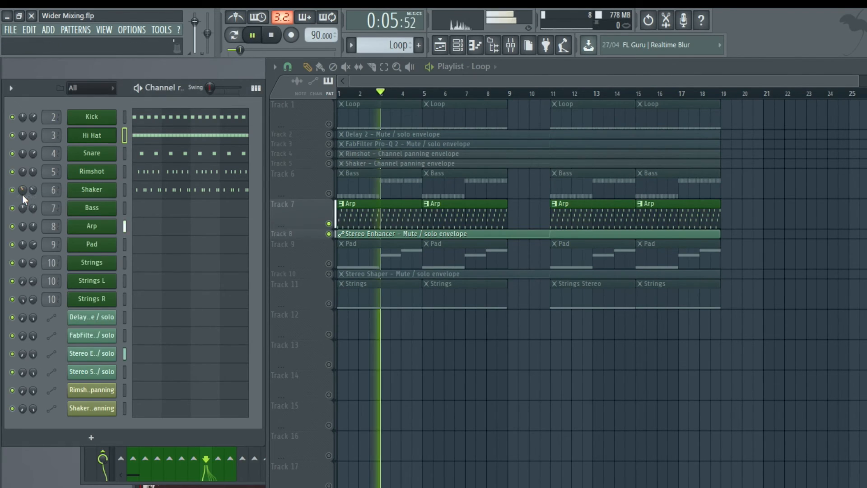
click(560, 97)
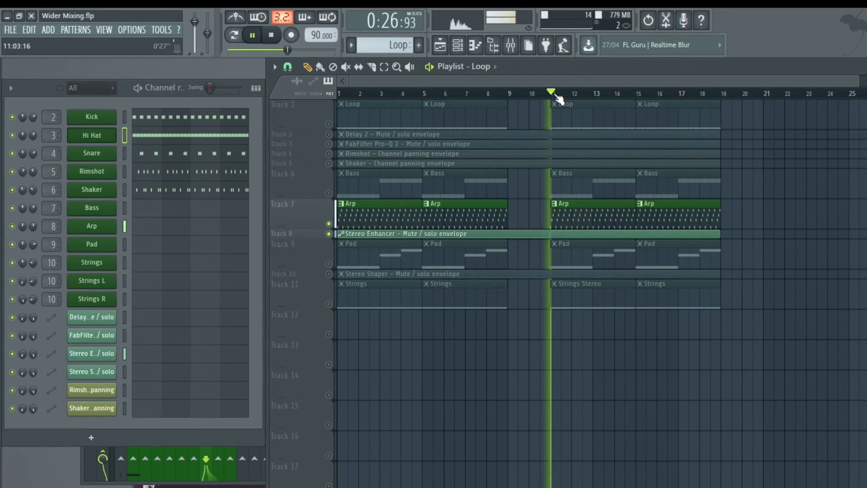
click(272, 36)
Step: Open Fruity Stereo Enhancer on the Arp mixer track and examine its stereo separation setting
click(104, 31)
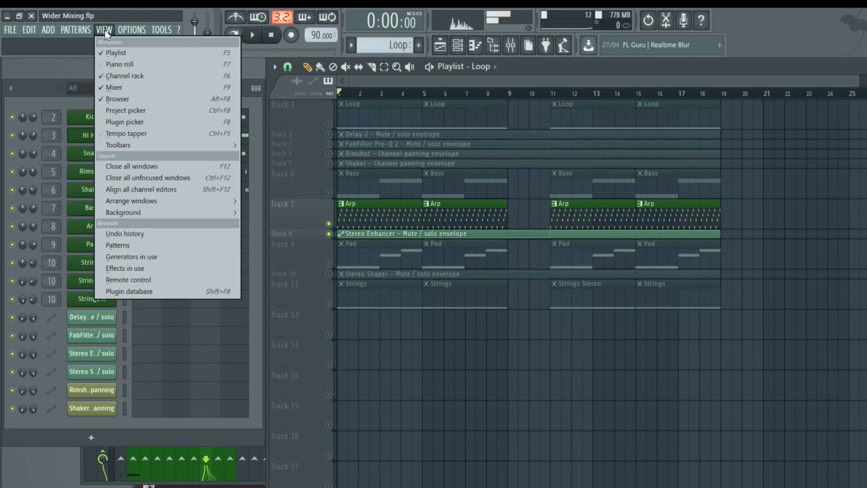
click(118, 82)
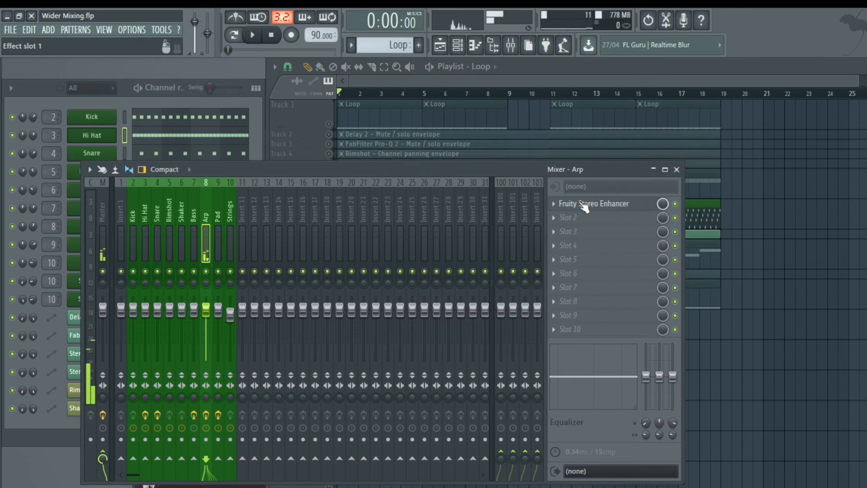
click(600, 204)
drag(244, 216, 404, 201)
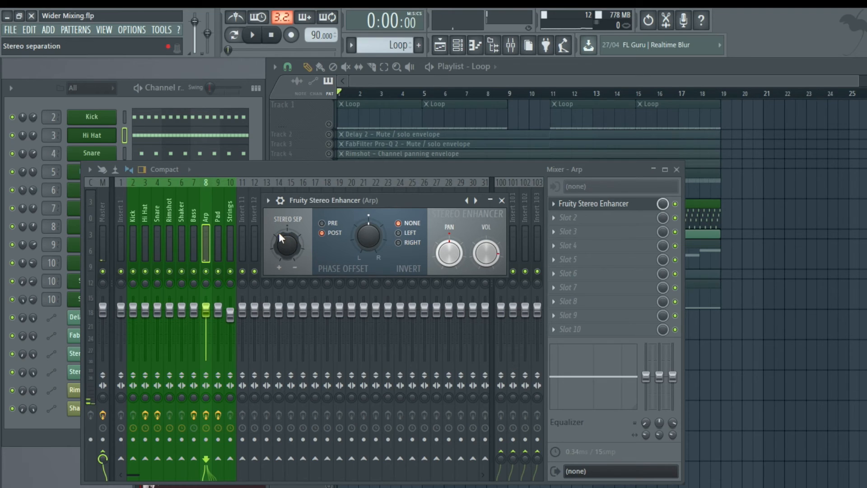
Step: Select bars 1 to 8 of the playlist as the loop range and enable Fruity Stereo Enhancer on the Arp mixer track
drag(343, 92, 504, 105)
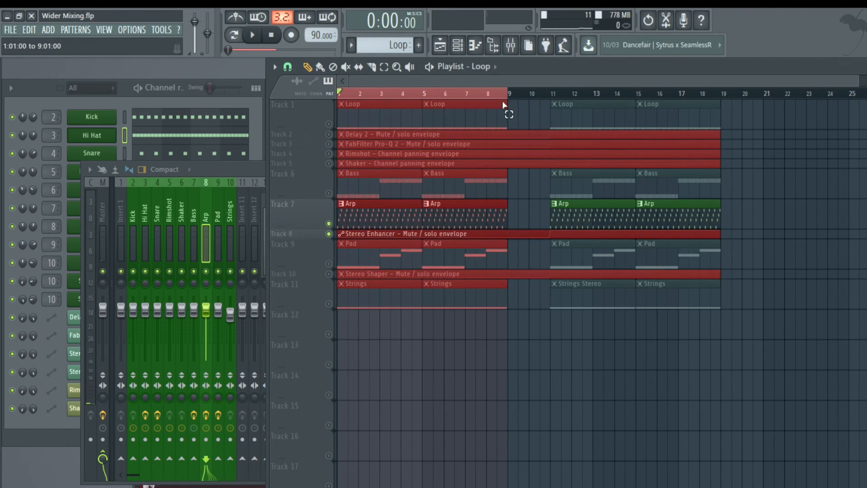
click(262, 169)
click(600, 203)
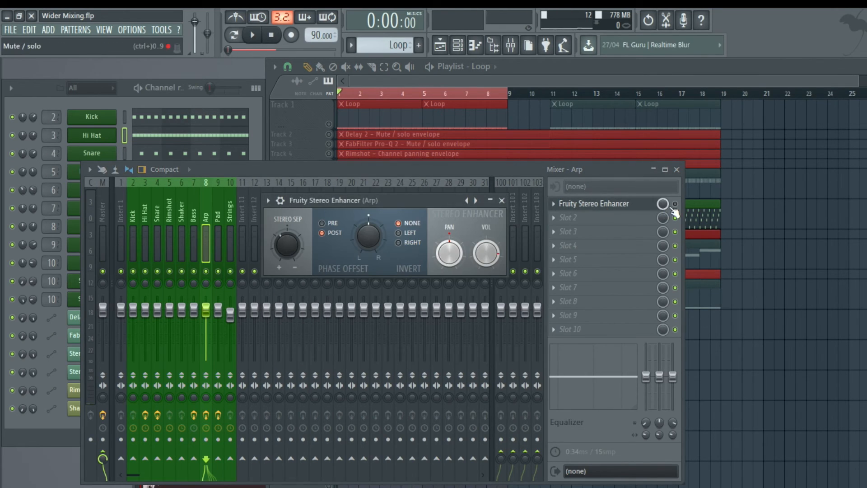
click(677, 205)
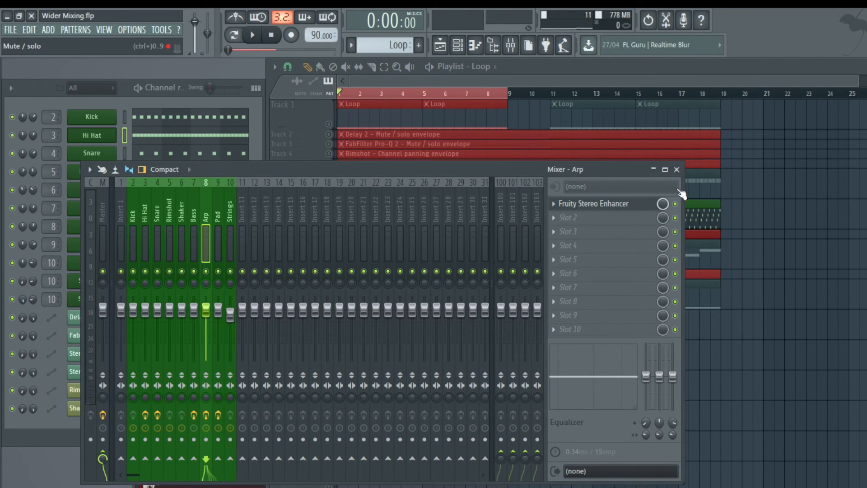
Step: Mute the Stereo Enhancer automation track in the playlist and reopen the Fruity Stereo Enhancer on the Arp mixer track
click(684, 65)
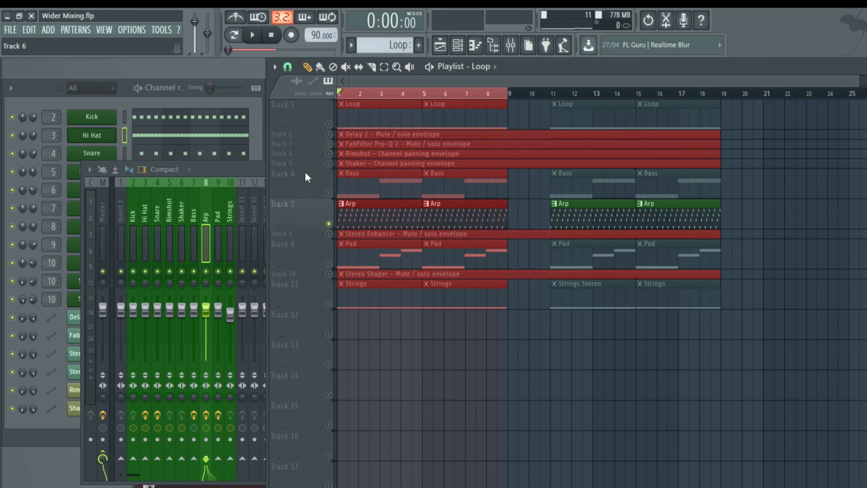
click(256, 167)
click(594, 204)
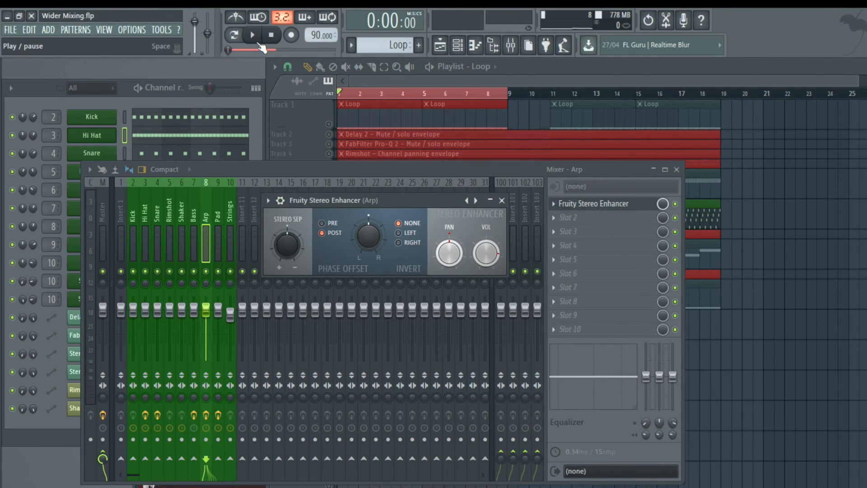
Step: Play the looped arp while adjusting the enhancer's stereo separation, and close the plugin and mixer after stopping playback
key(space)
drag(280, 244, 280, 264)
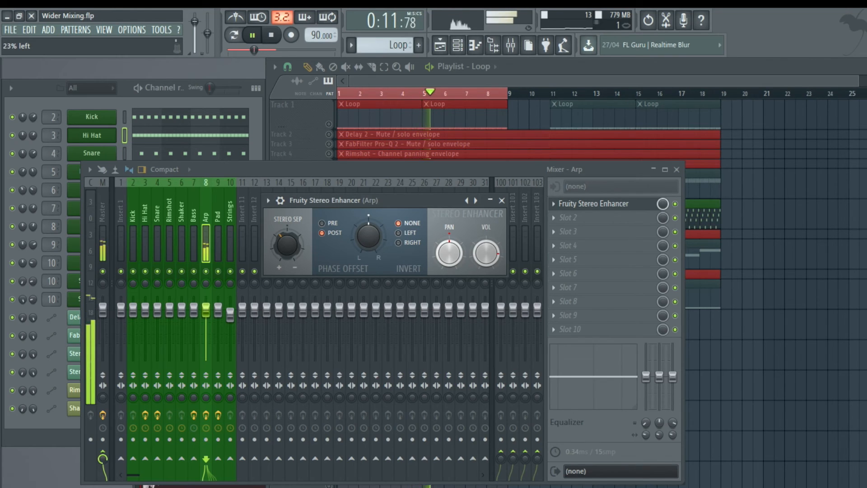
click(272, 43)
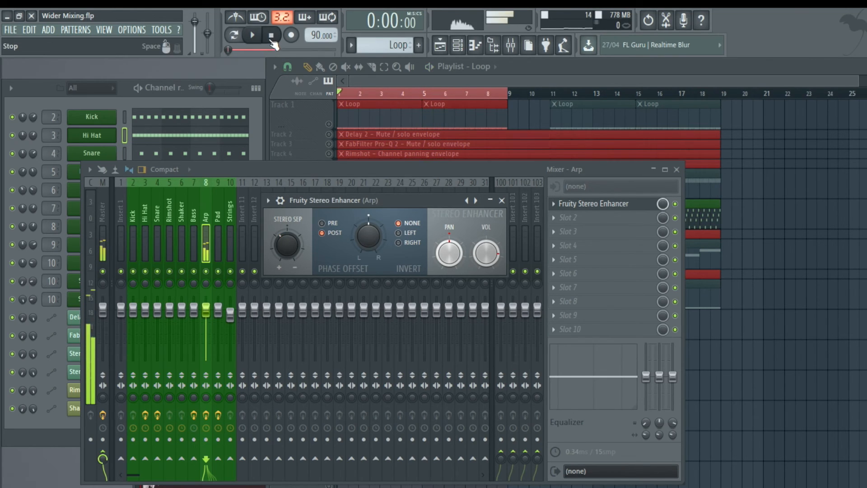
click(501, 200)
click(676, 170)
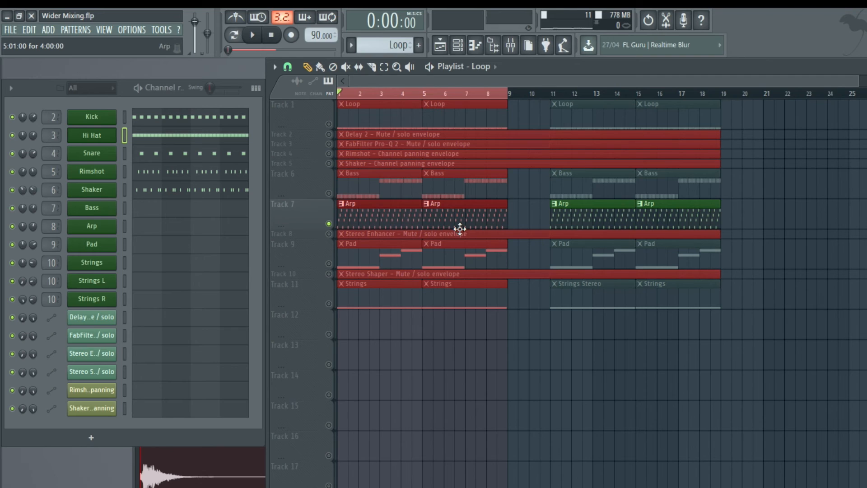
Step: Solo the Pad playlist track together with its Stereo Shaper automation track and play it from the start
right_click(330, 264)
click(328, 274)
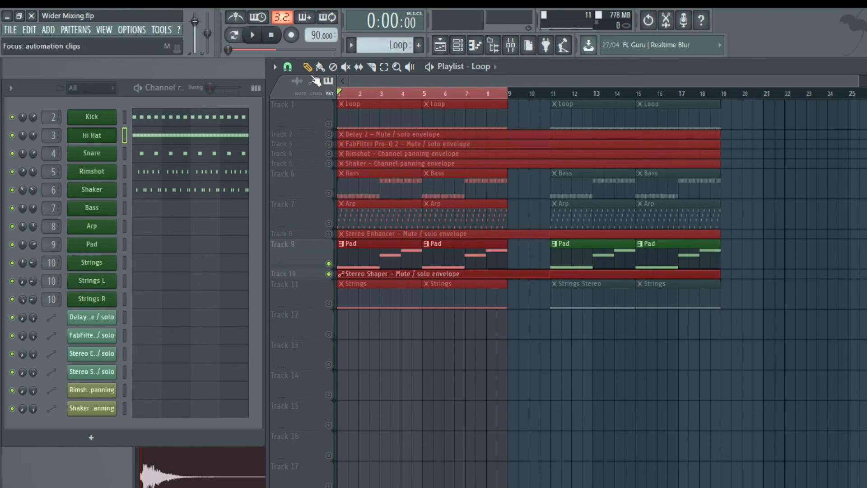
click(262, 41)
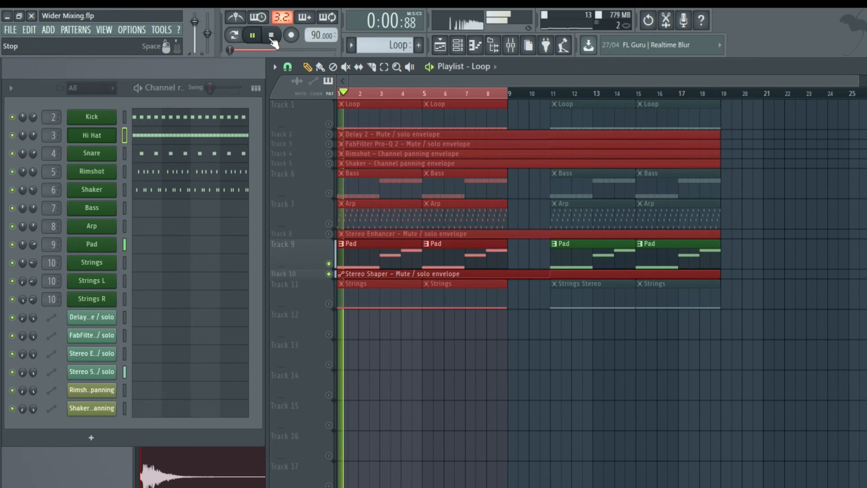
Step: Clear the playlist time selection, play the soloed pad from bar 5 and from bar 11, and stop playback
ctrl+click(447, 384)
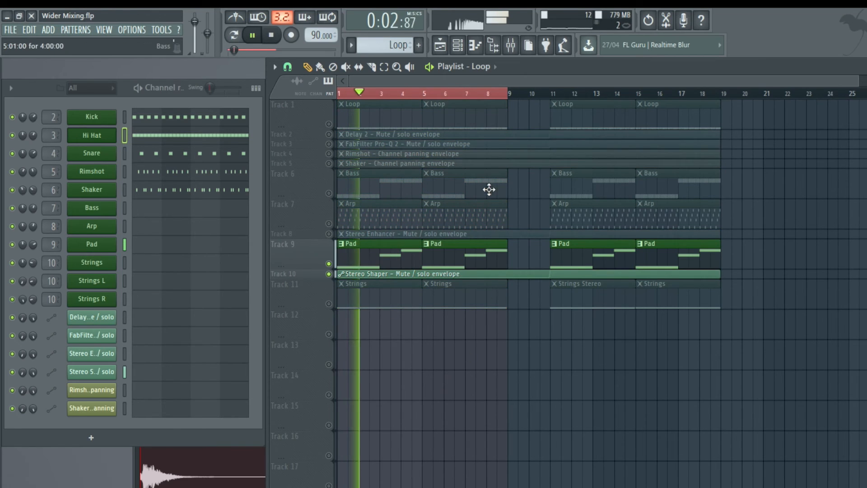
double_click(426, 95)
double_click(427, 96)
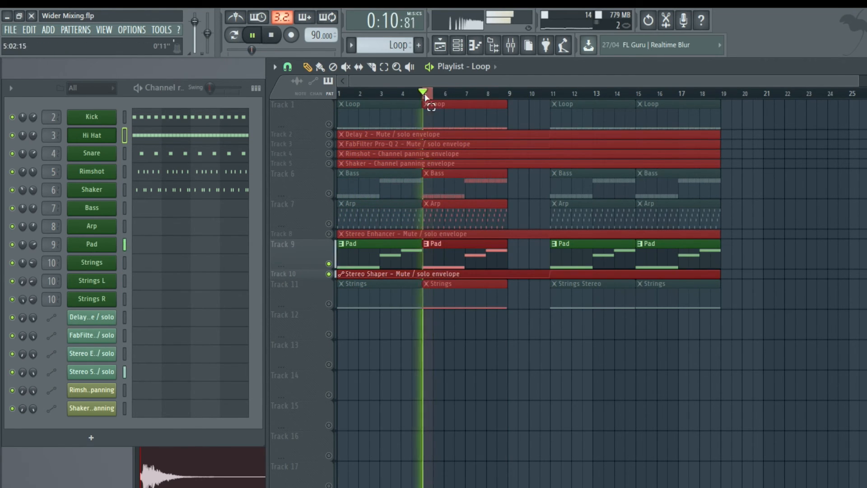
click(555, 94)
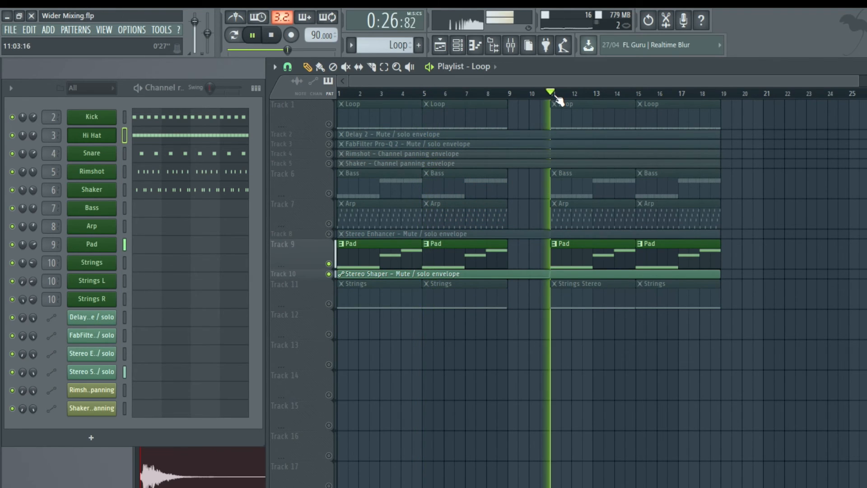
click(271, 35)
Step: Load the Stereoize 3 preset in the Pad mixer track's Fruity Stereo Shaper, and close the plugin and mixer
click(107, 28)
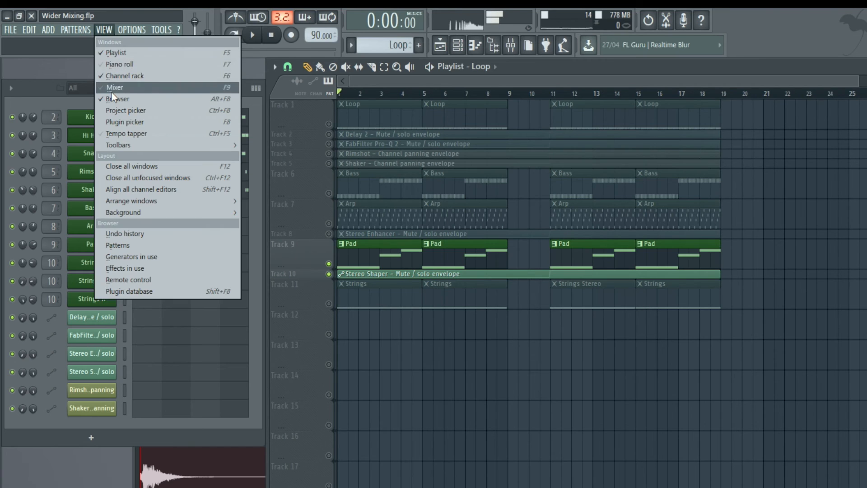
click(112, 89)
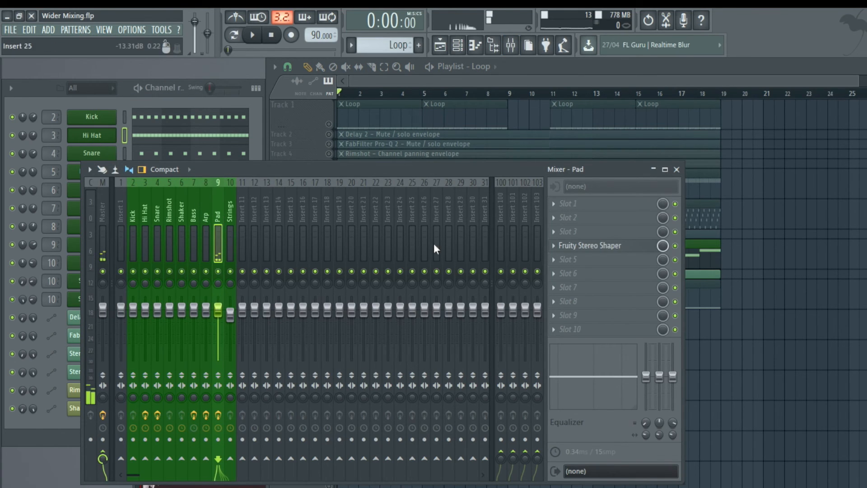
click(591, 245)
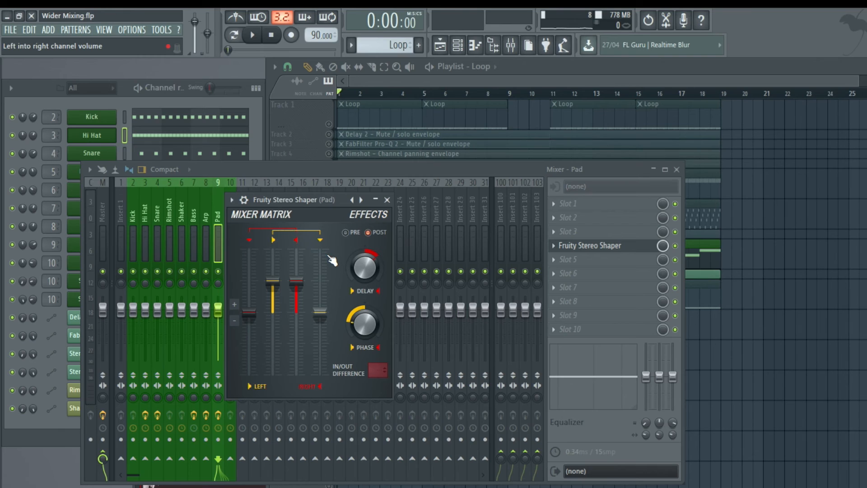
click(231, 200)
mouse_move(288, 235)
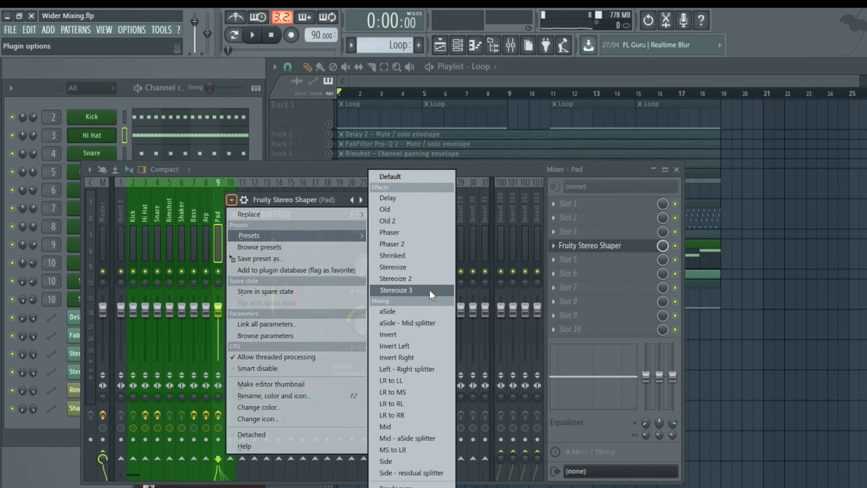
click(415, 292)
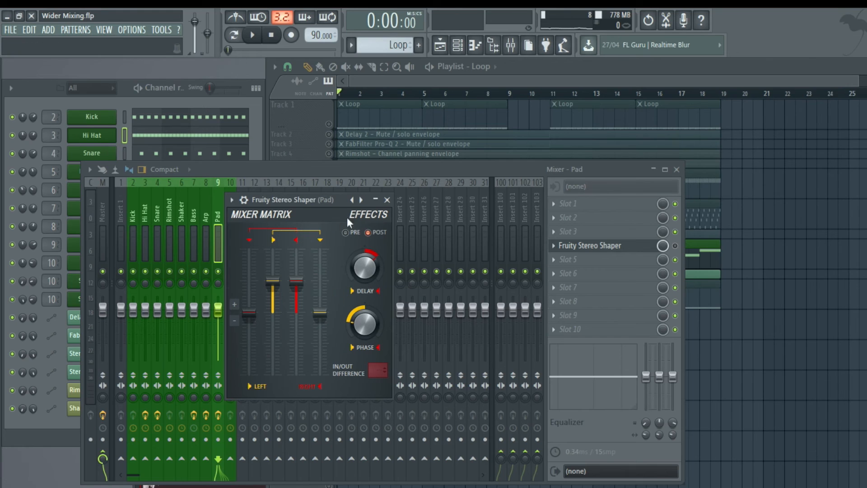
click(387, 200)
click(676, 170)
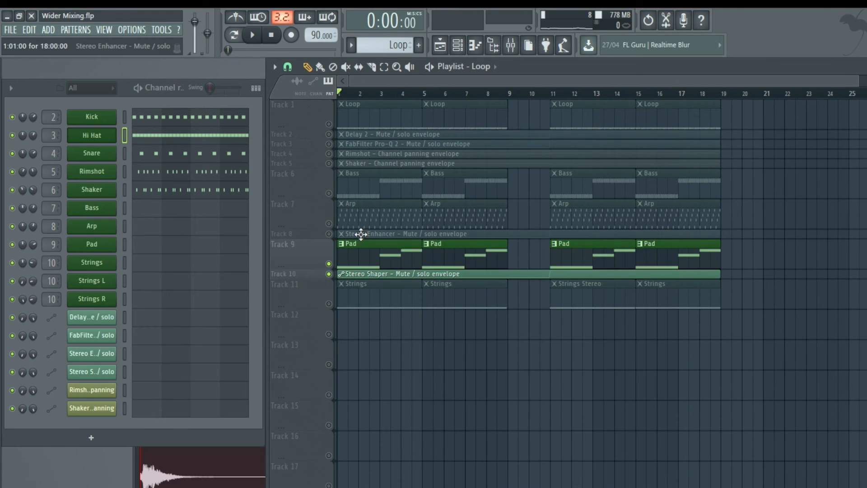
Step: Solo the Strings playlist track, play it from the start and from the Strings Stereo clip at bar 11, and stop
click(329, 301)
click(252, 35)
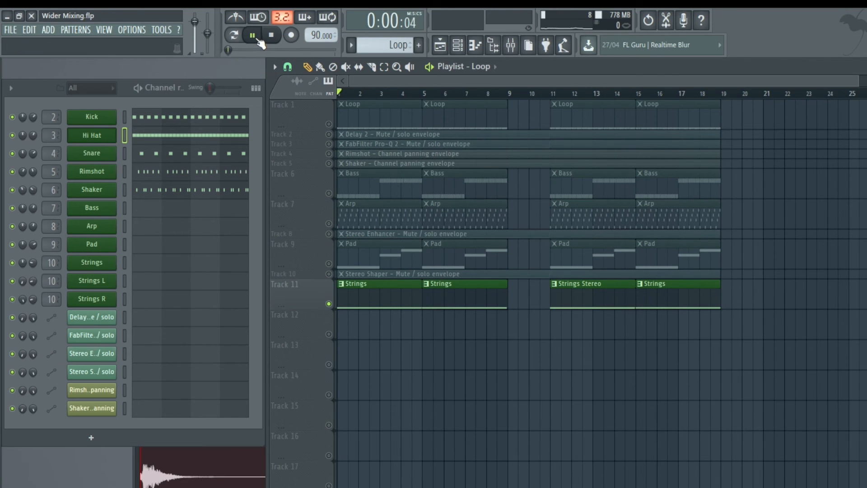
click(553, 98)
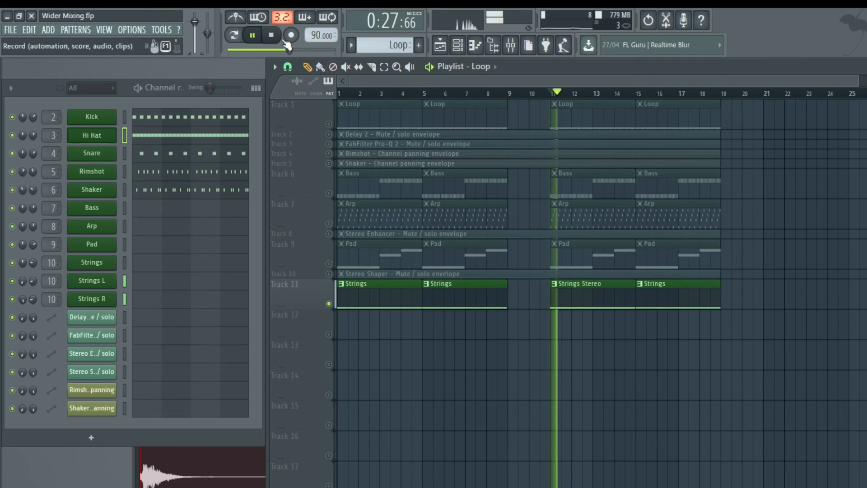
click(272, 36)
click(272, 35)
Step: Select the Strings pattern, view its Strings channel's SoundFont Player settings, and close the window
click(465, 294)
click(97, 264)
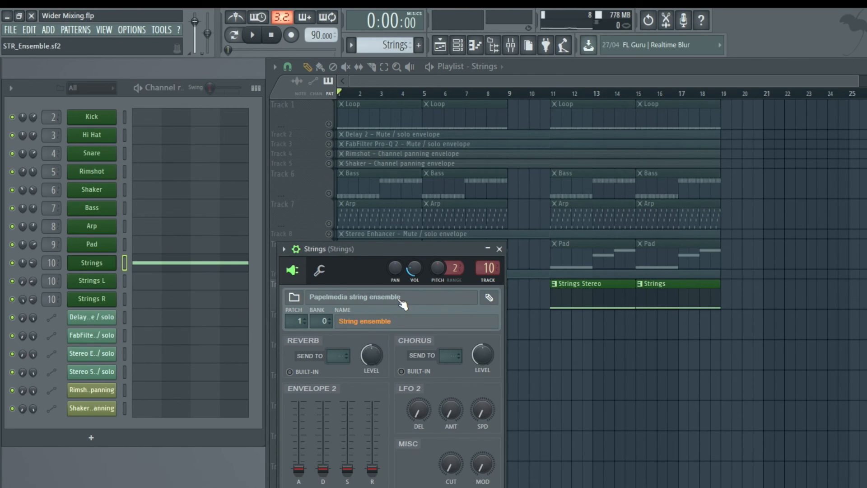
drag(392, 248, 381, 165)
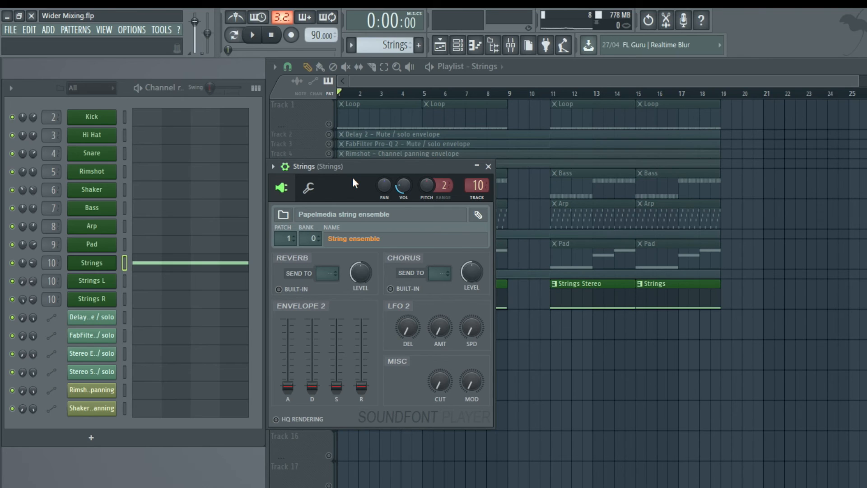
click(488, 167)
Step: Open the Strings Stereo pattern's Strings L notes in the piano roll and examine the start of the C7 note
click(571, 294)
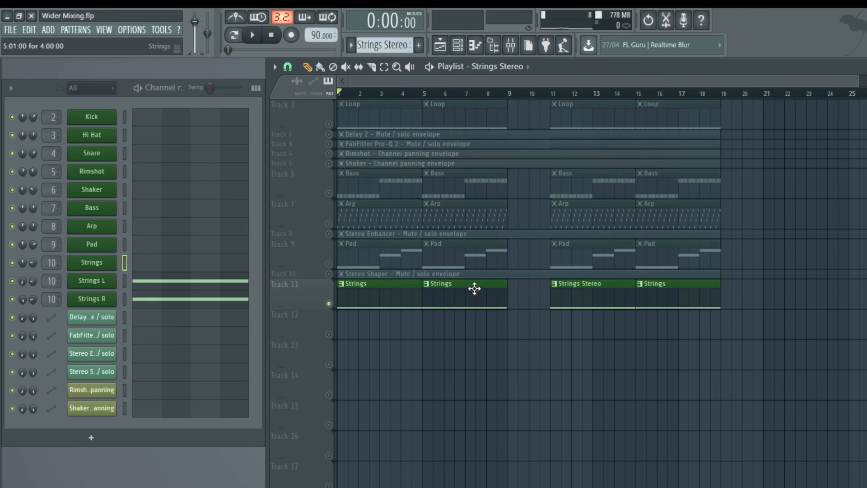
double_click(560, 283)
scroll(201, 287, up, 10)
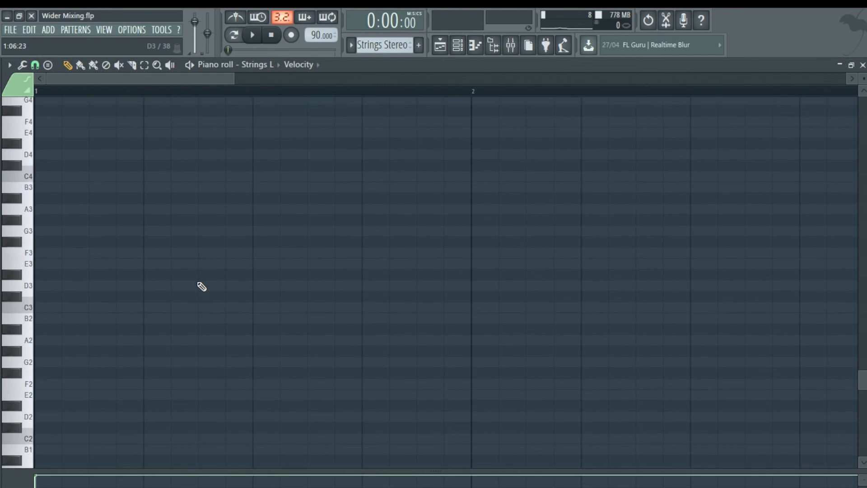
scroll(201, 286, up, 3)
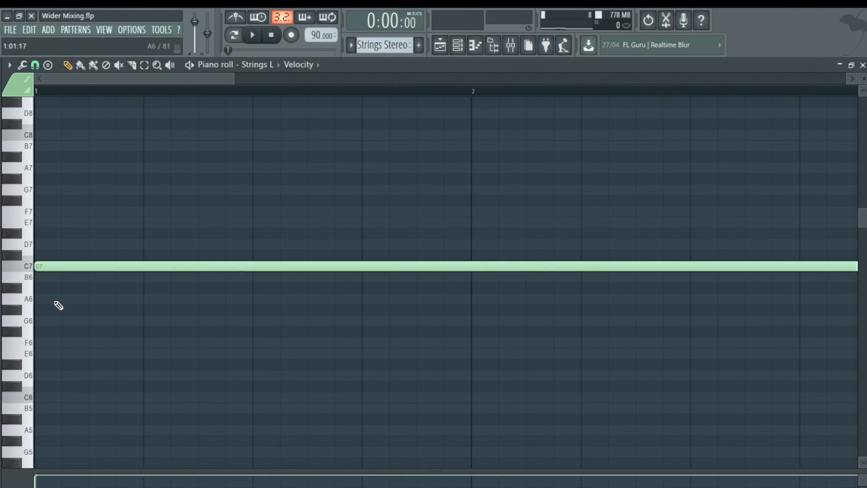
scroll(23, 285, up, 2)
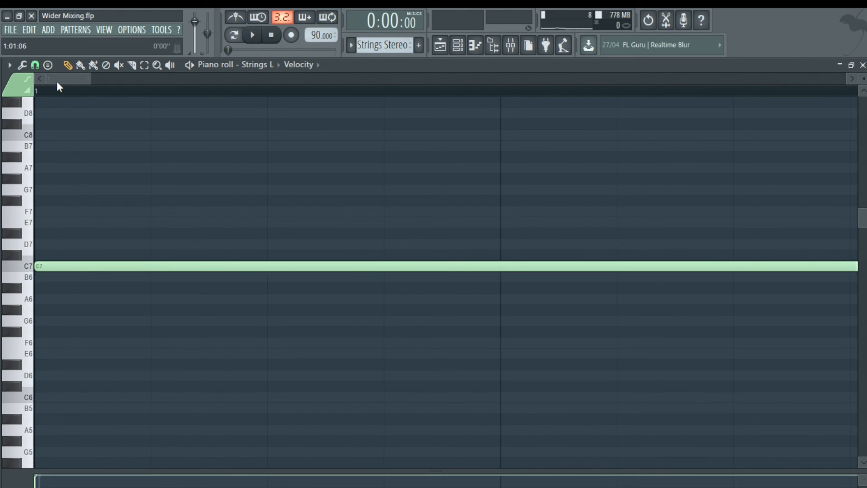
Step: Try shifting the Strings L note later and lowering it to A#6, and switch the piano roll to Strings R
drag(65, 267, 93, 268)
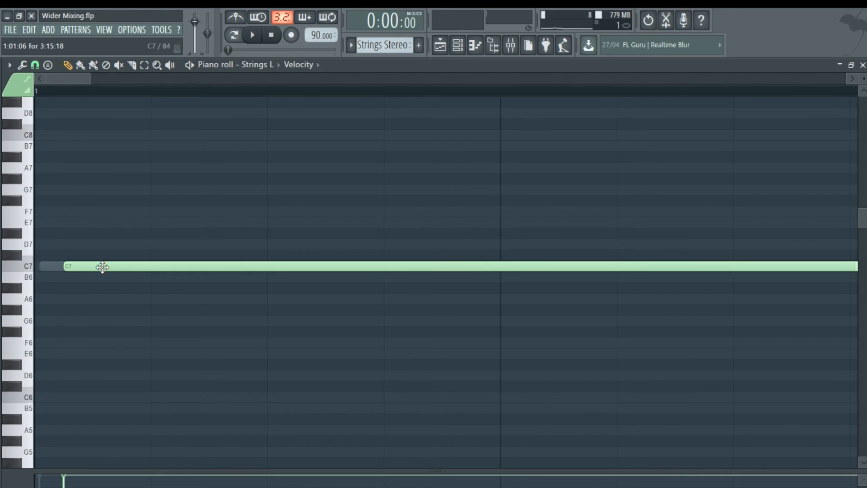
drag(83, 267, 61, 289)
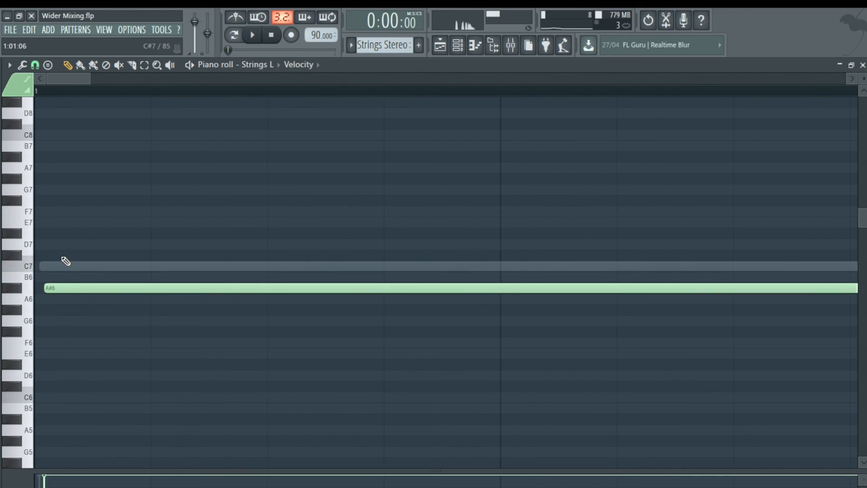
right_click(60, 267)
right_click(60, 267)
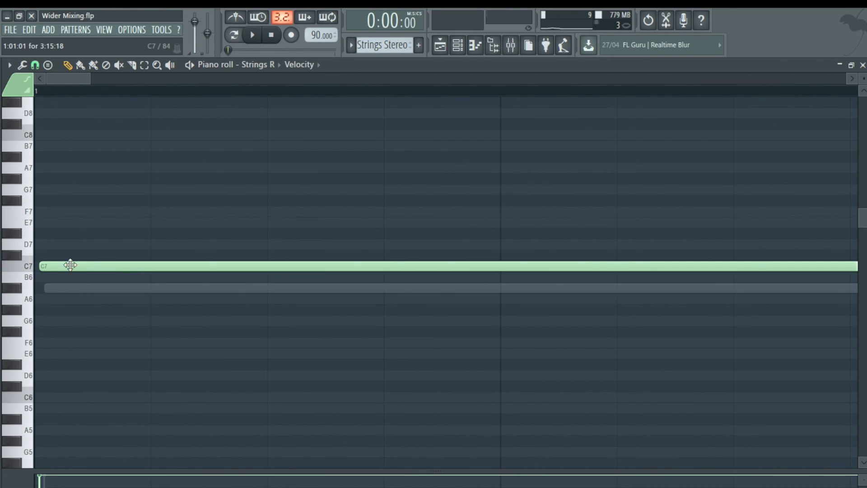
Step: Try different offsets for the Strings L and Strings R notes, returning the Strings R note to C7 at 1:01:01
drag(71, 269, 25, 272)
right_click(53, 290)
right_click(53, 289)
double_click(89, 288)
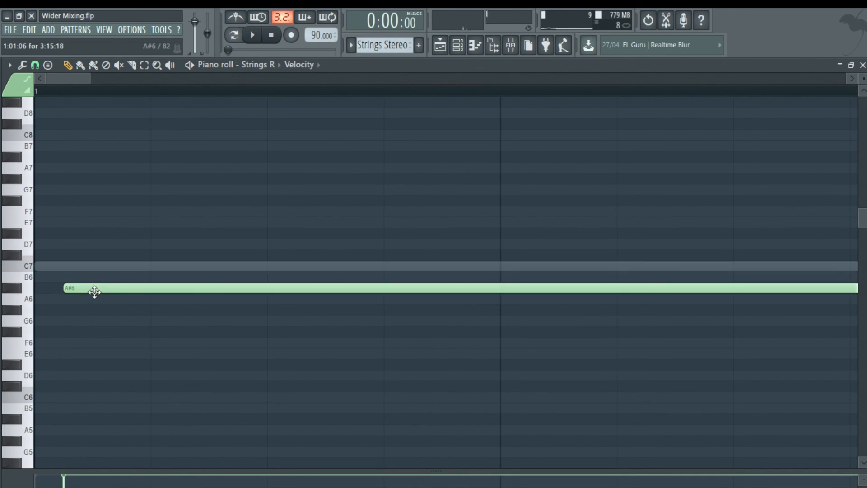
drag(78, 287, 53, 267)
click(50, 268)
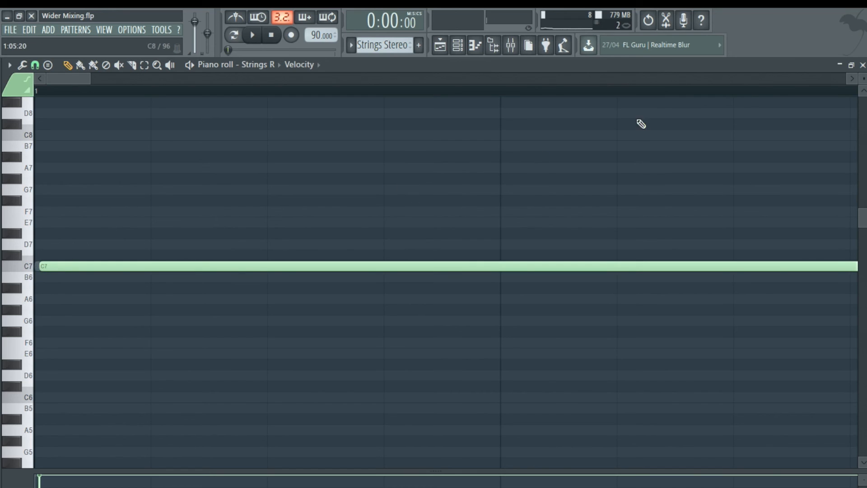
Step: Close the piano roll and compare playback of the Strings clip at bar 1 with the Strings Stereo clip at bar 11
click(863, 64)
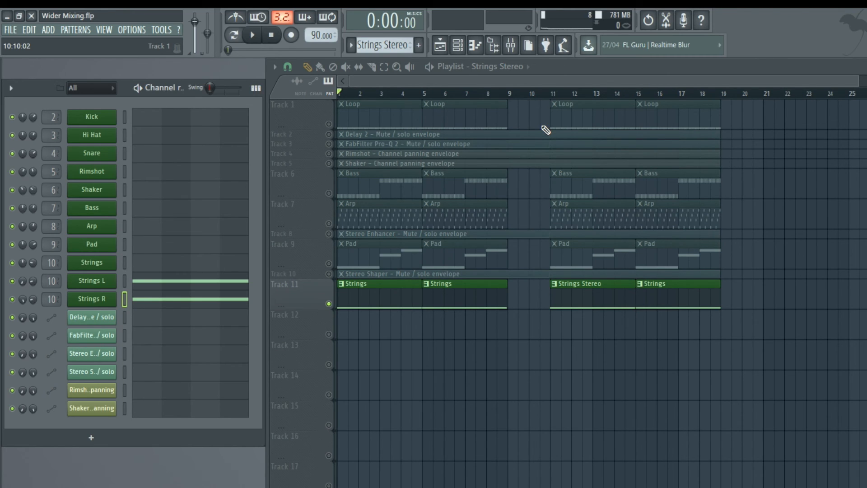
click(252, 35)
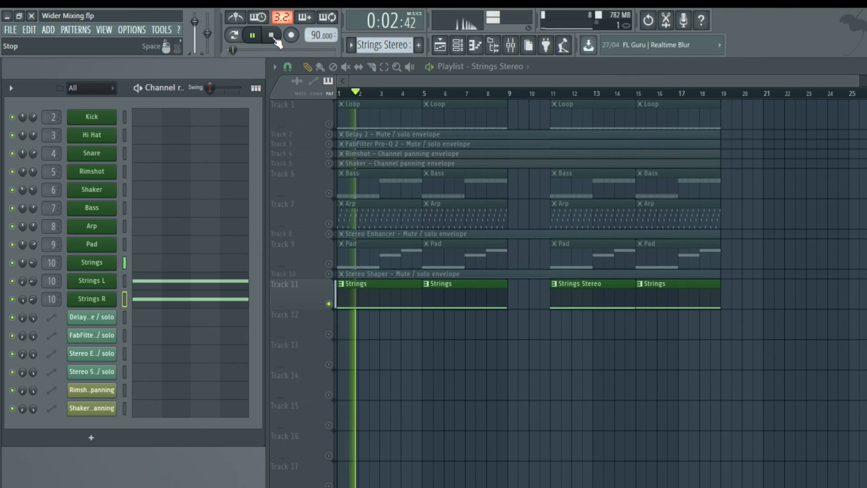
click(272, 36)
click(551, 93)
click(254, 37)
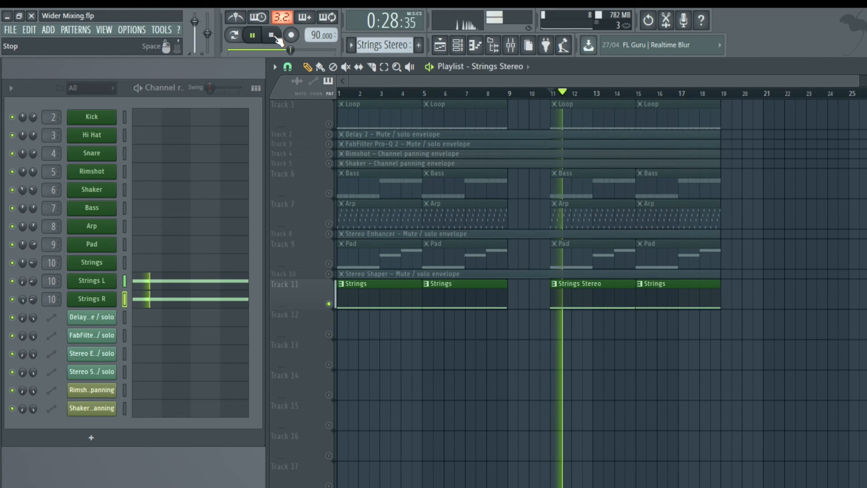
click(273, 36)
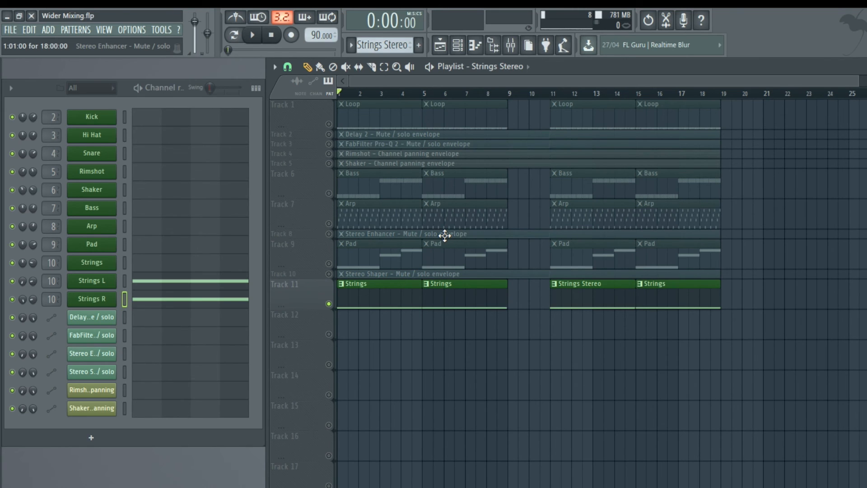
Step: Unsolo all playlist tracks, play the full mix from the start and from bar 11, and stop playback
right_click(330, 124)
right_click(329, 124)
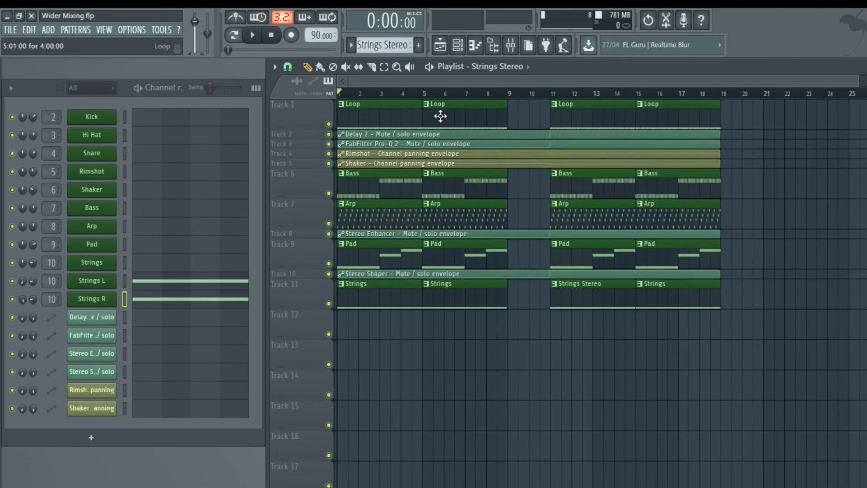
click(253, 36)
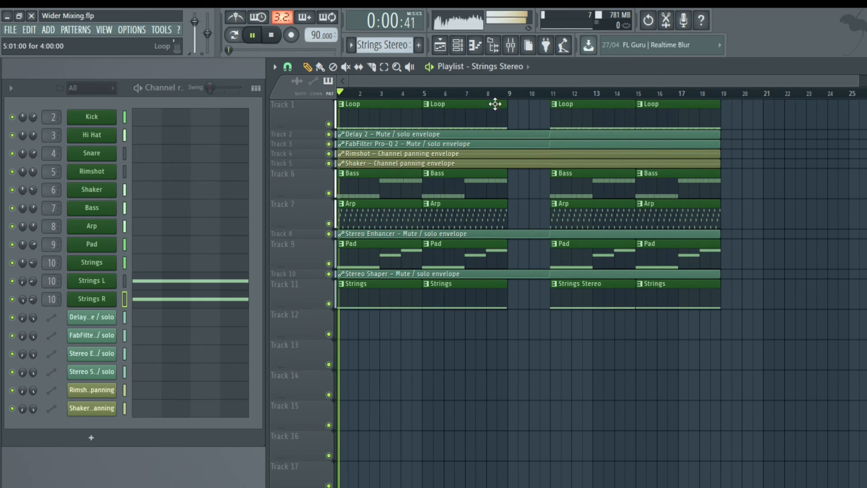
click(556, 94)
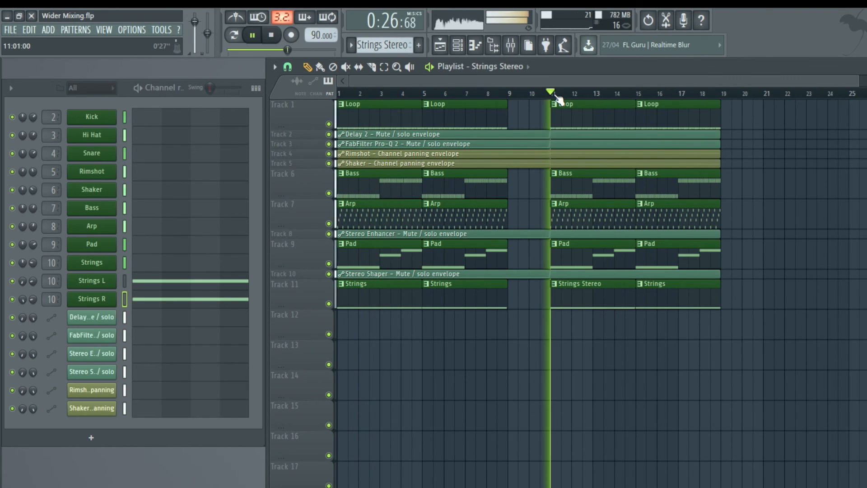
click(273, 37)
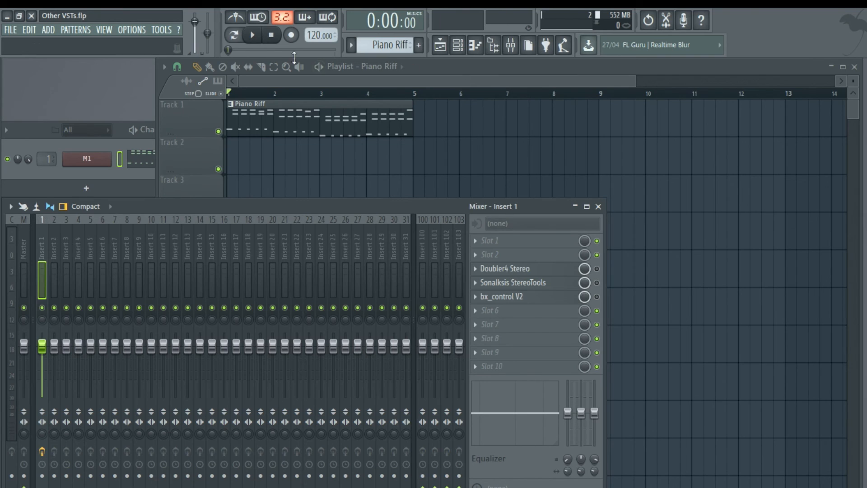
Step: Play the Piano Riff with the Insert 1 effects bypassed, stop playback, and open Doubler4 Stereo
click(252, 35)
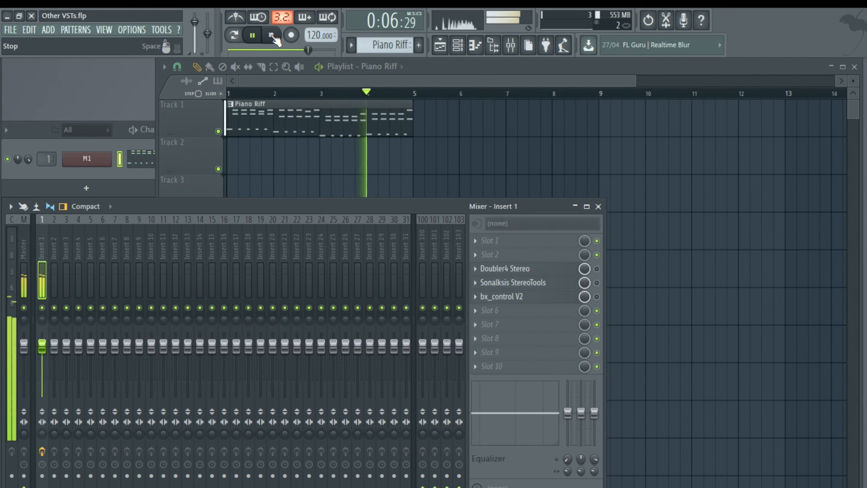
click(273, 36)
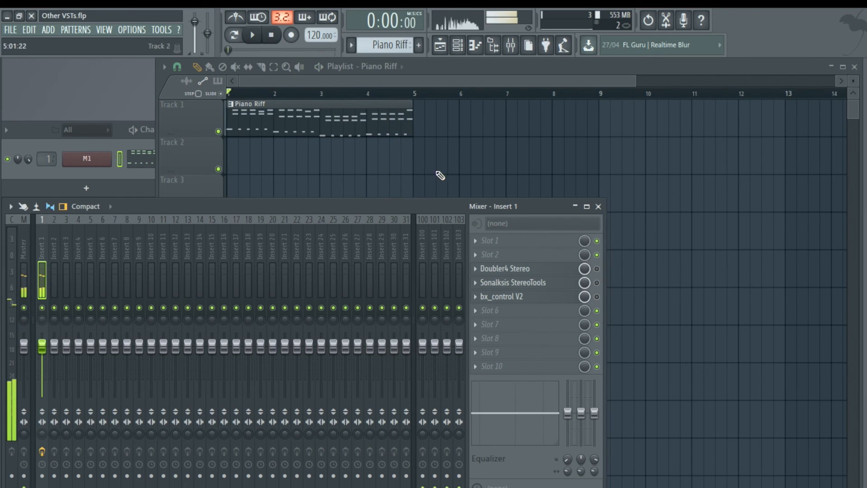
click(519, 269)
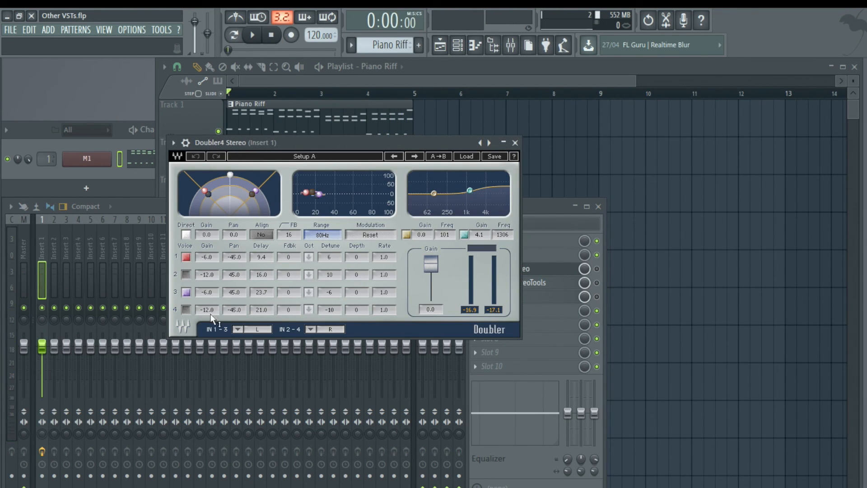
Step: Enable Doubler4 Stereo on Insert 1, audition the Piano Riff through it, and bypass the effect again
click(601, 277)
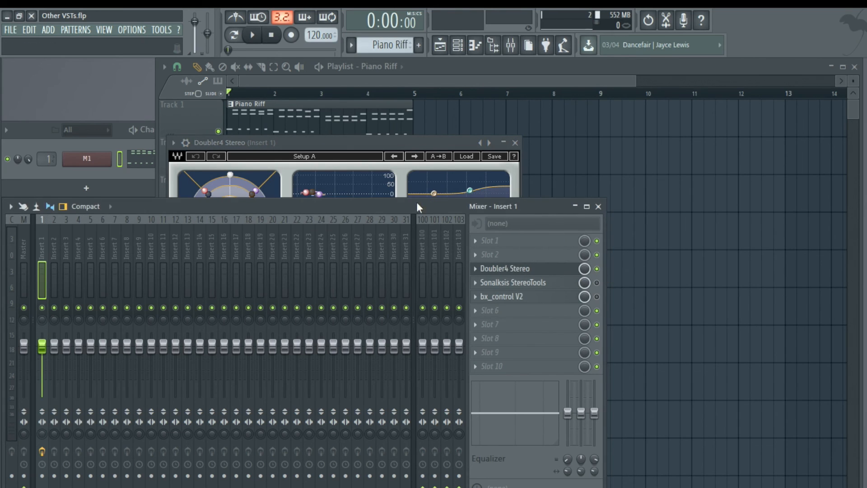
click(252, 35)
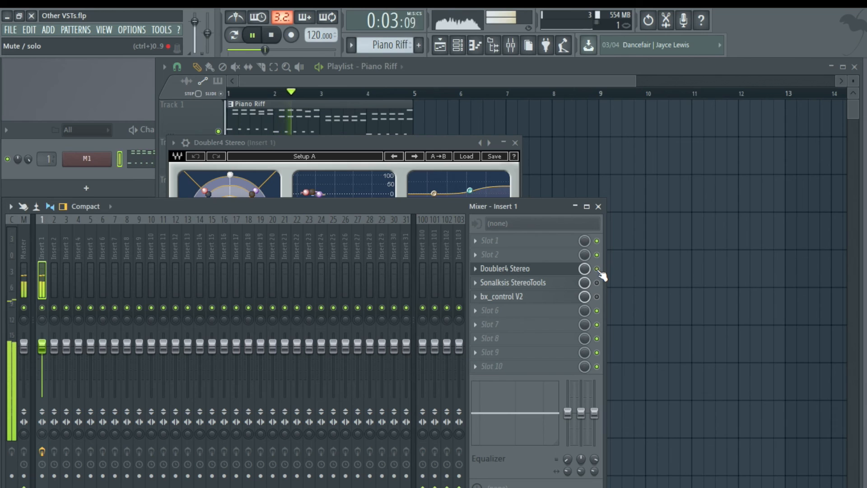
click(396, 141)
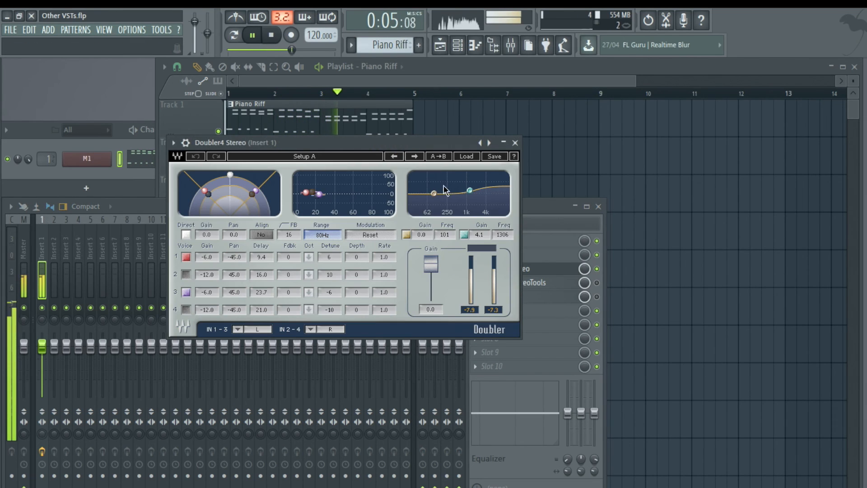
click(272, 36)
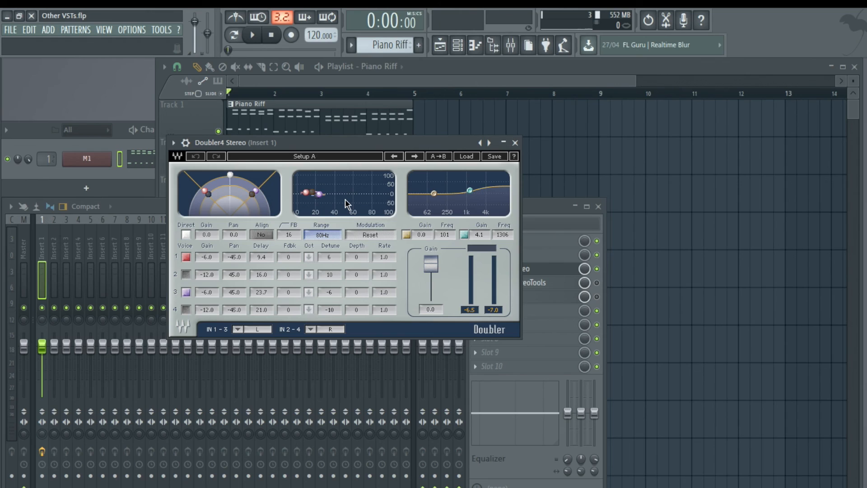
click(515, 142)
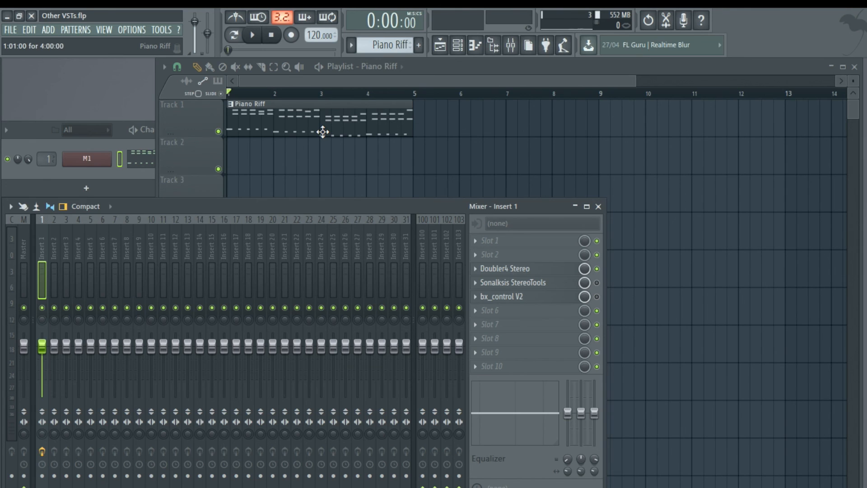
click(596, 269)
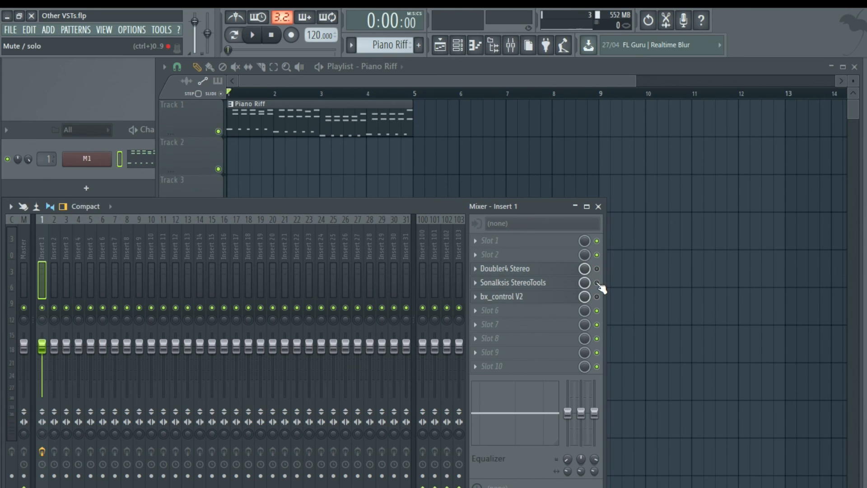
Step: Open Sonalksis StereoTools on Insert 1 and set its Width to 200% while the Piano Riff plays
click(532, 286)
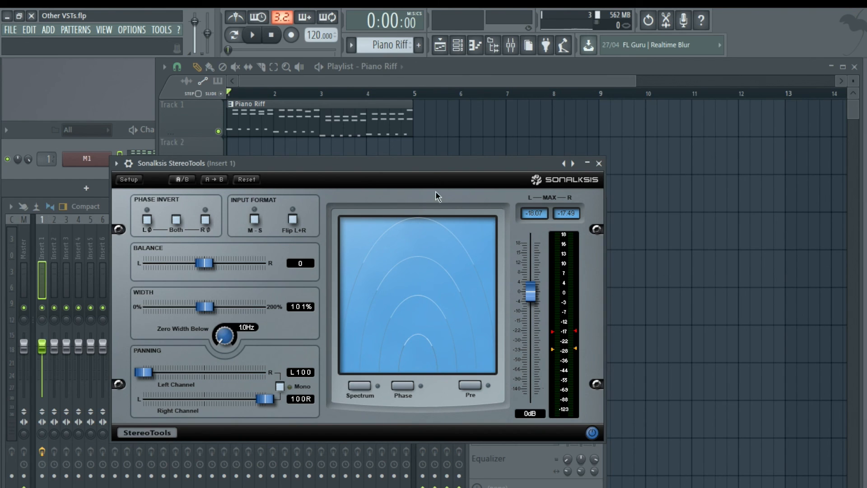
click(253, 34)
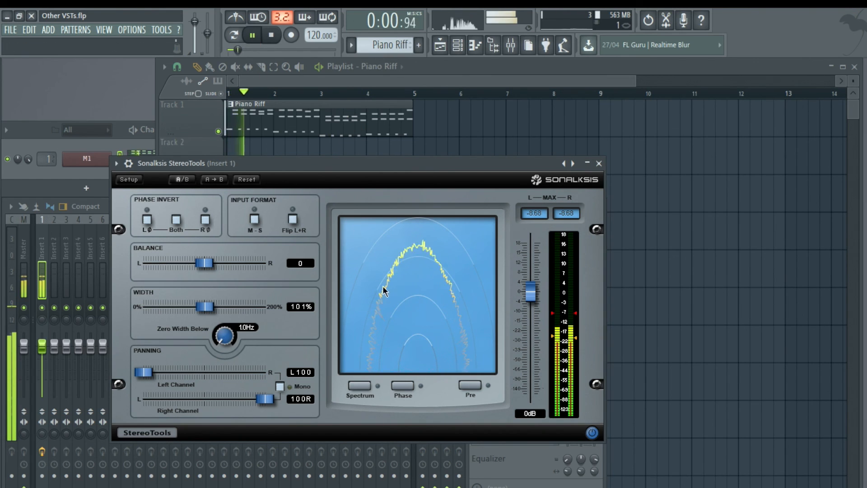
drag(210, 311, 265, 306)
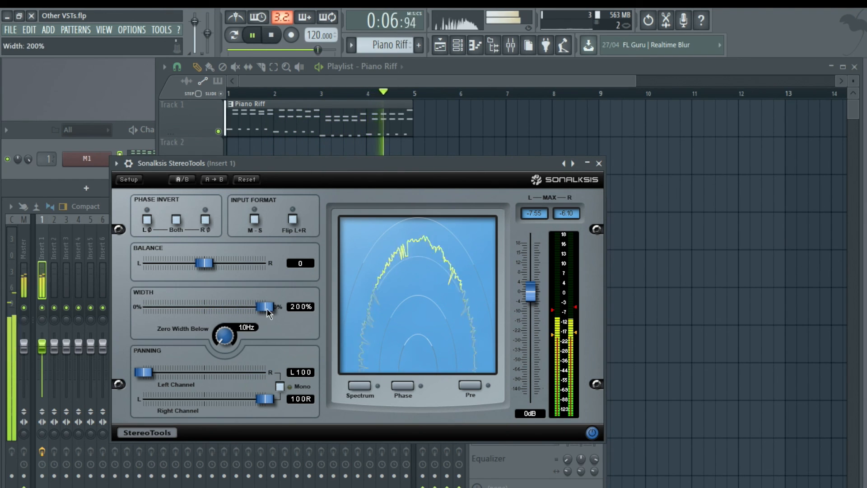
click(271, 38)
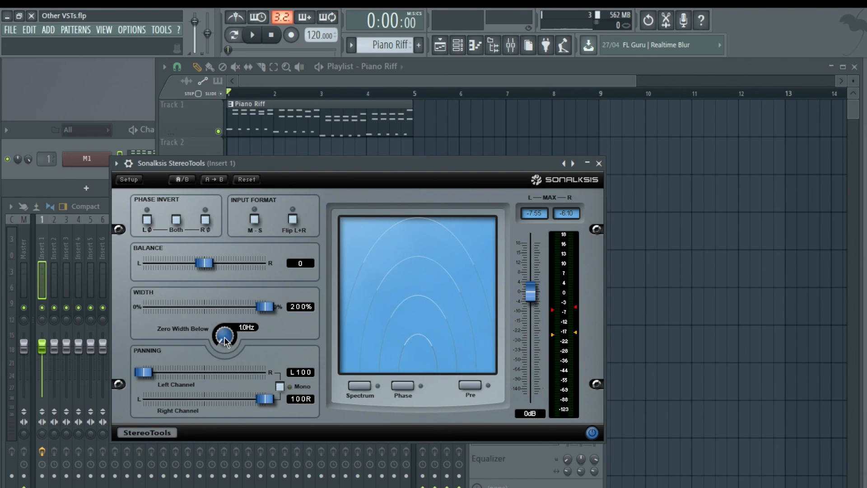
Step: Try a Zero Width Below setting of 138 Hz in StereoTools, return it to minimum during playback, and close the plugin
drag(225, 342, 225, 312)
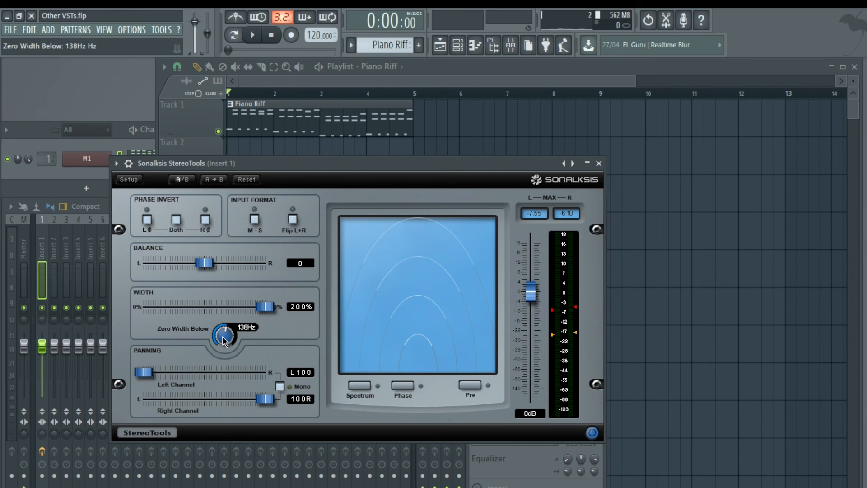
click(254, 36)
drag(225, 334, 223, 356)
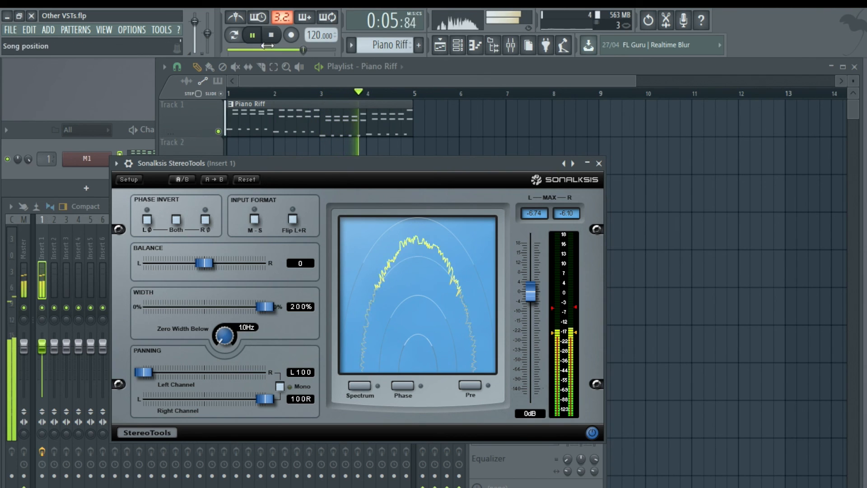
key(space)
click(599, 164)
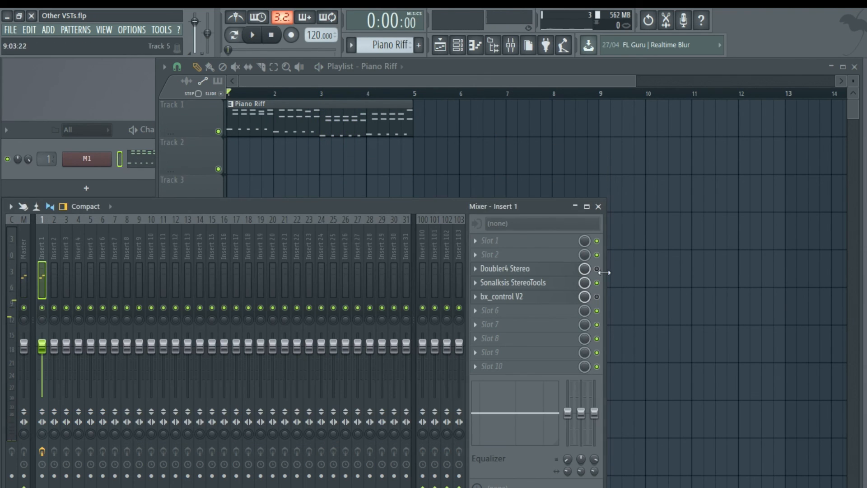
Step: Enable and open bx_control V2 on Insert 1, and audition the Piano Riff with Stereo-Width at 104%
click(562, 297)
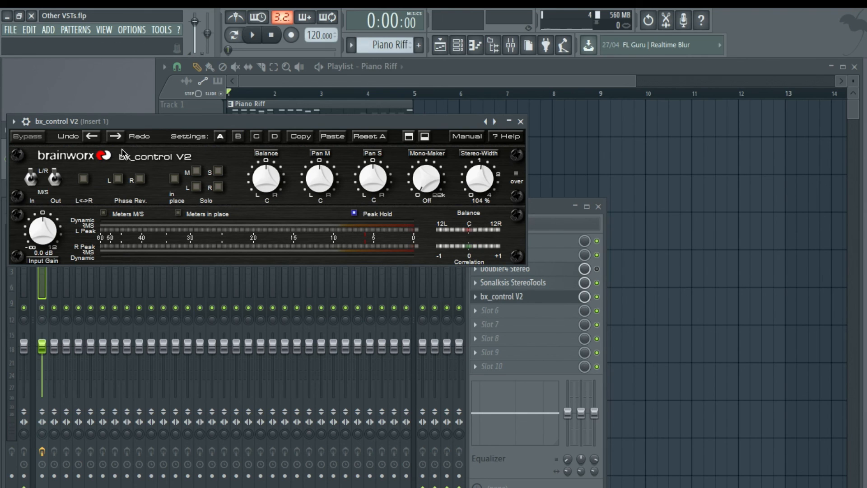
drag(267, 122, 293, 170)
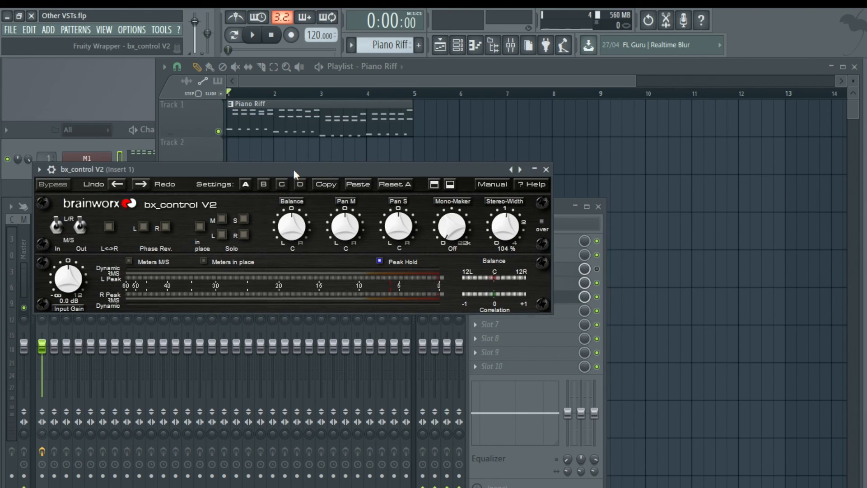
key(space)
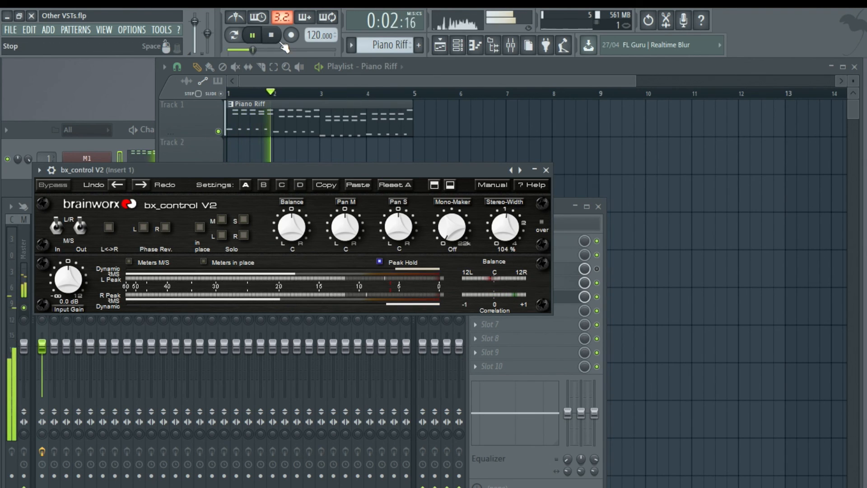
key(space)
Step: Try Mono-Maker at 132 Hz and turn it off, and test a Stereo-Width of 400% during playback
drag(453, 218, 443, 199)
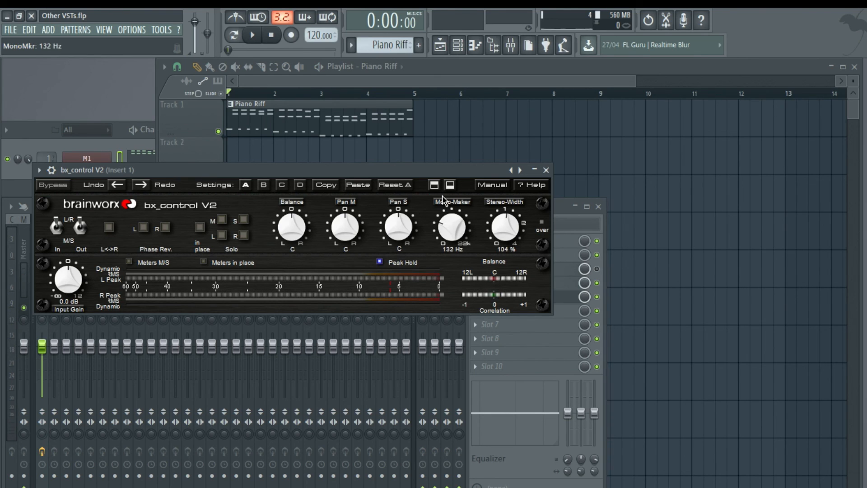
drag(449, 231, 450, 279)
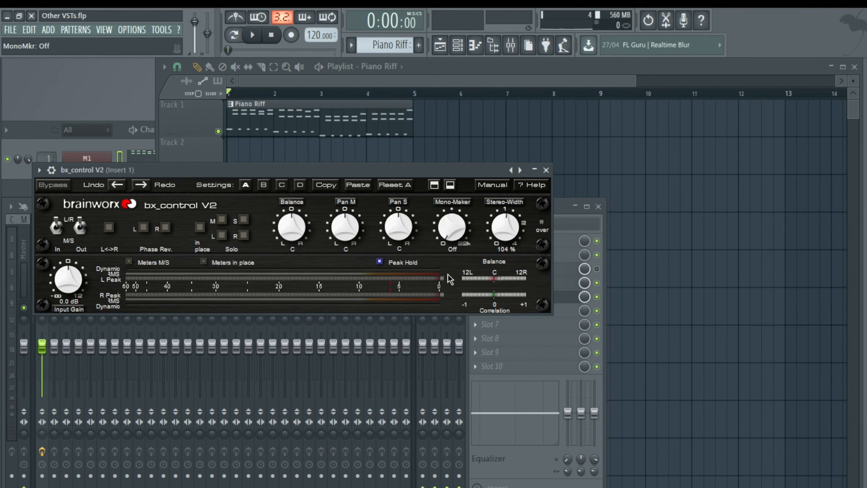
click(253, 37)
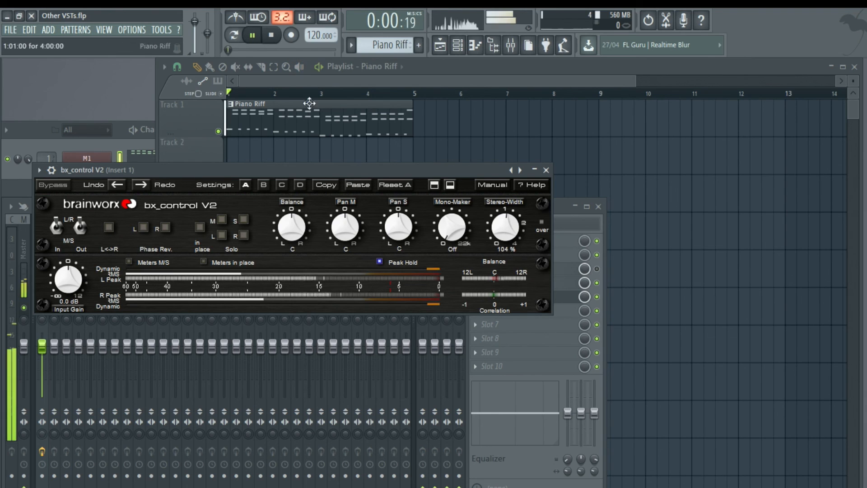
drag(486, 221, 470, 104)
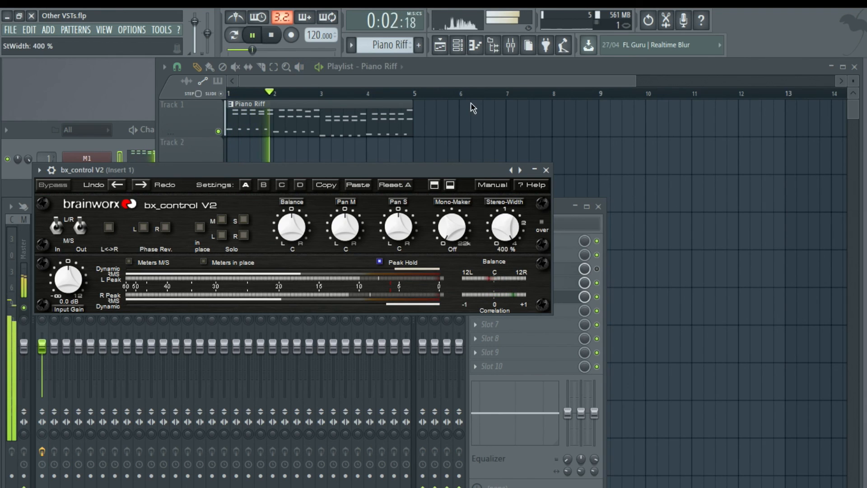
Step: Set bx_control V2's Stereo-Width to 182% and Mono-Maker to 618 Hz during playback, and close the plugin
drag(502, 228, 452, 215)
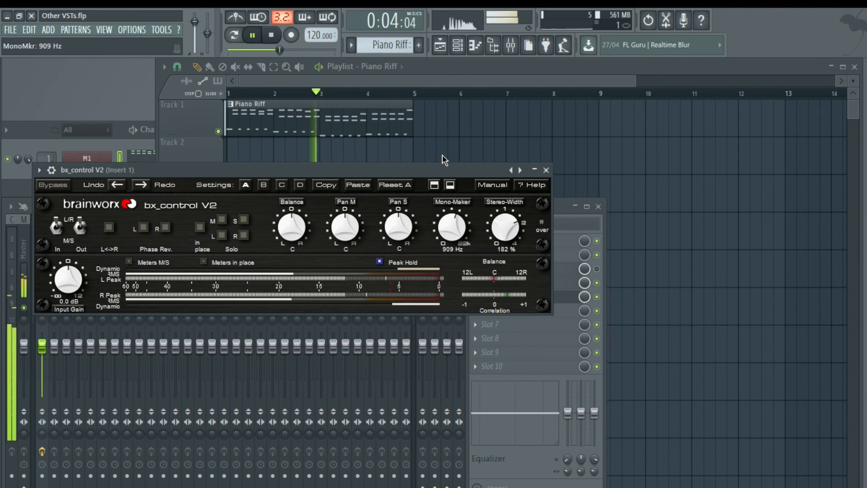
drag(441, 136, 440, 159)
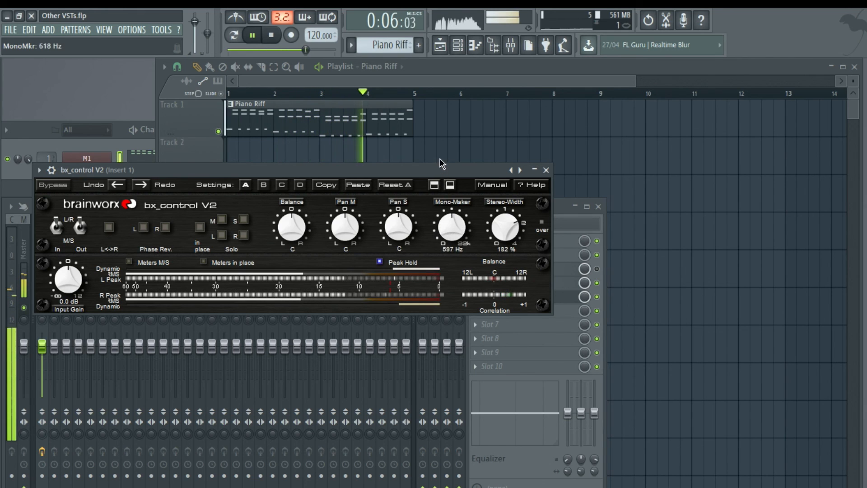
key(space)
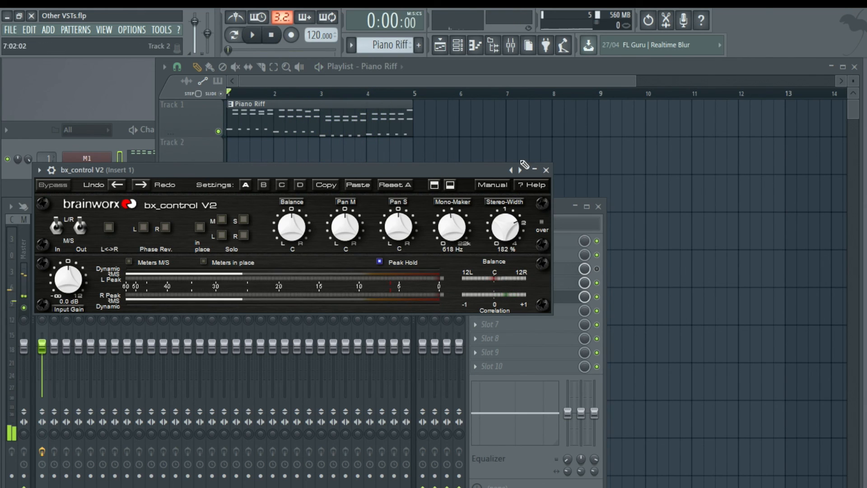
click(546, 170)
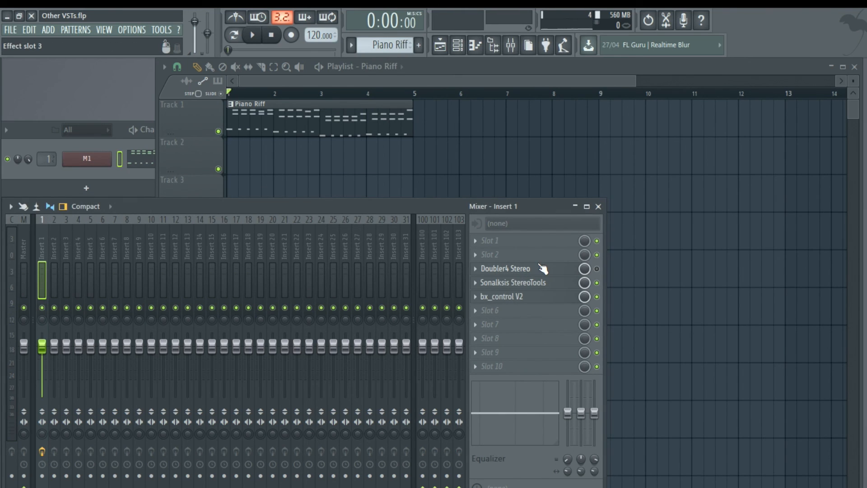